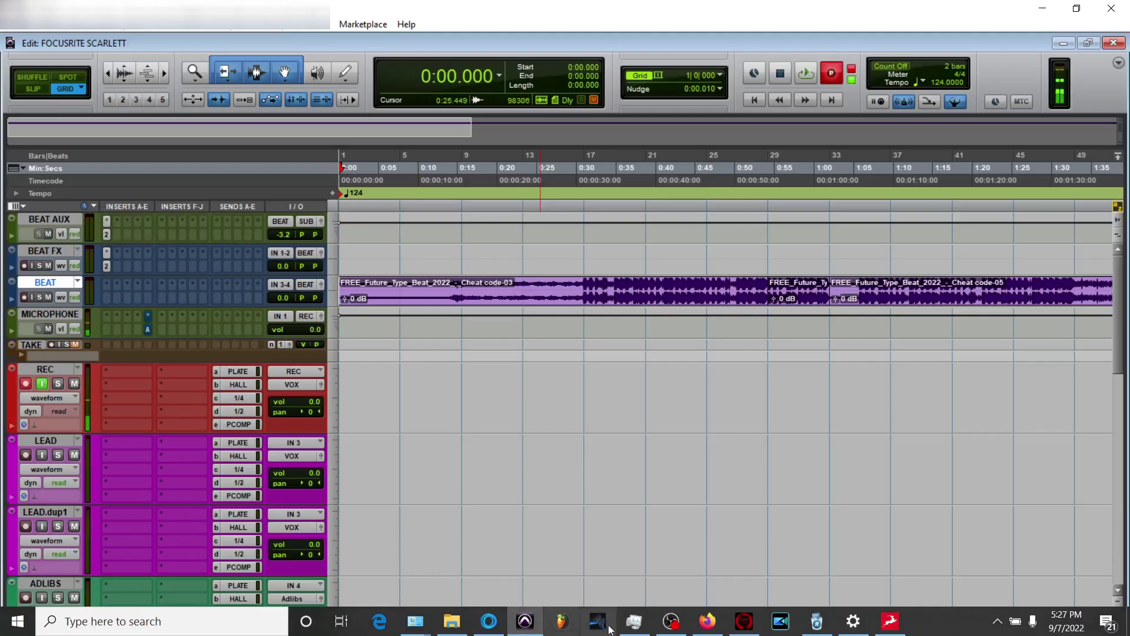
# Step: Switch to Firefox and browse the bundled software list on Focusrite's My Software page down to the Pro Tools trial
pyautogui.click(712, 625)
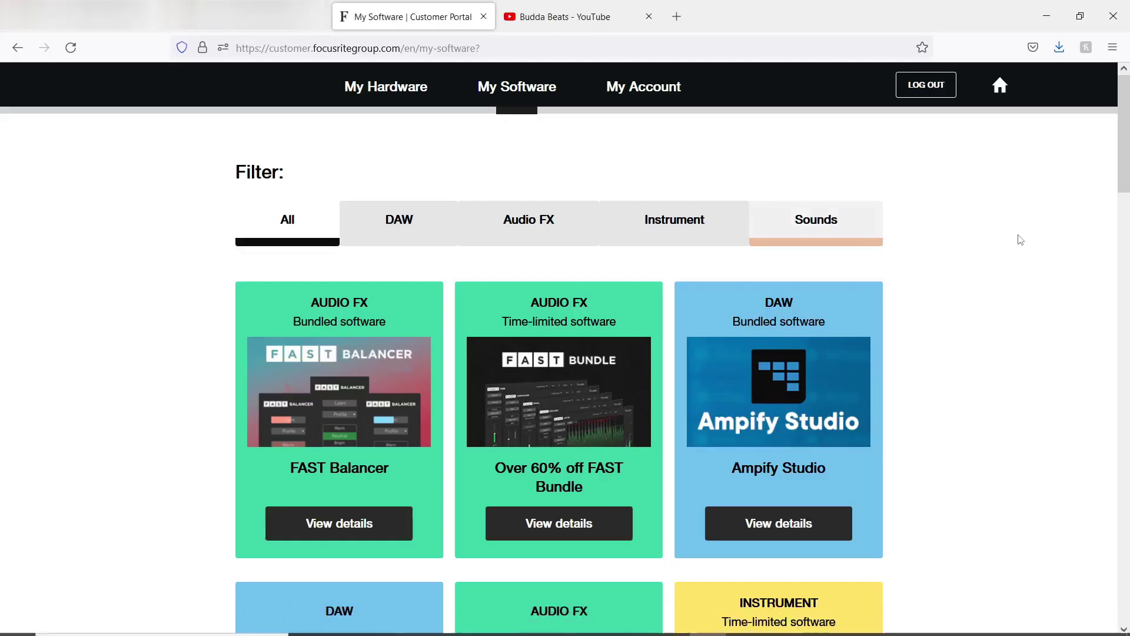
pyautogui.scroll(-1, 1125, 168)
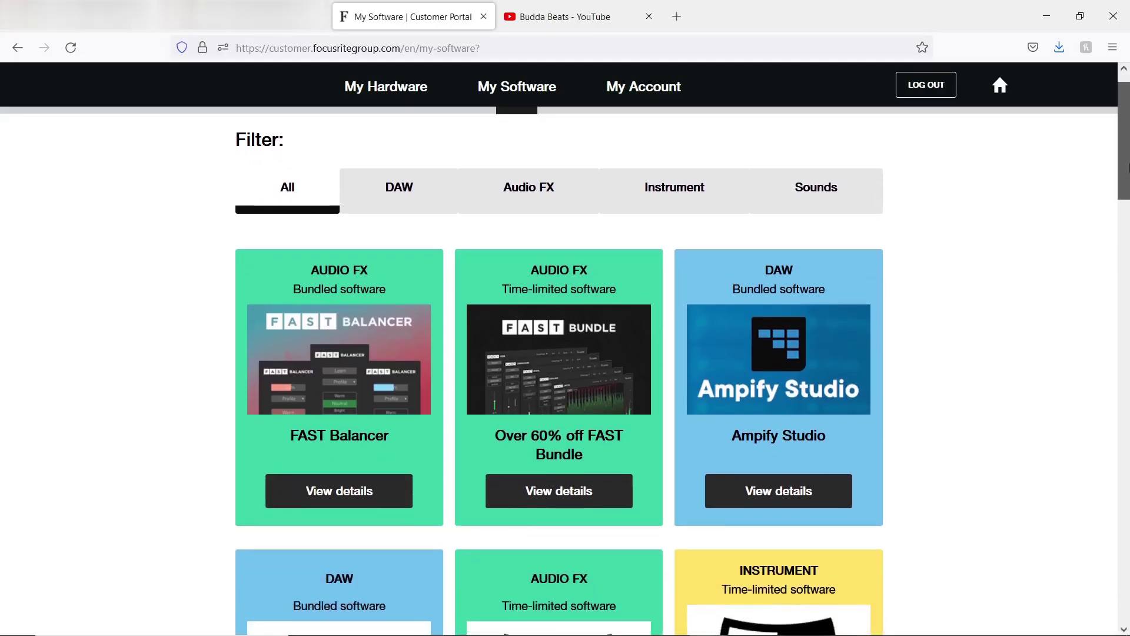
pyautogui.moveTo(1126, 168); pyautogui.dragTo(1080, 324)
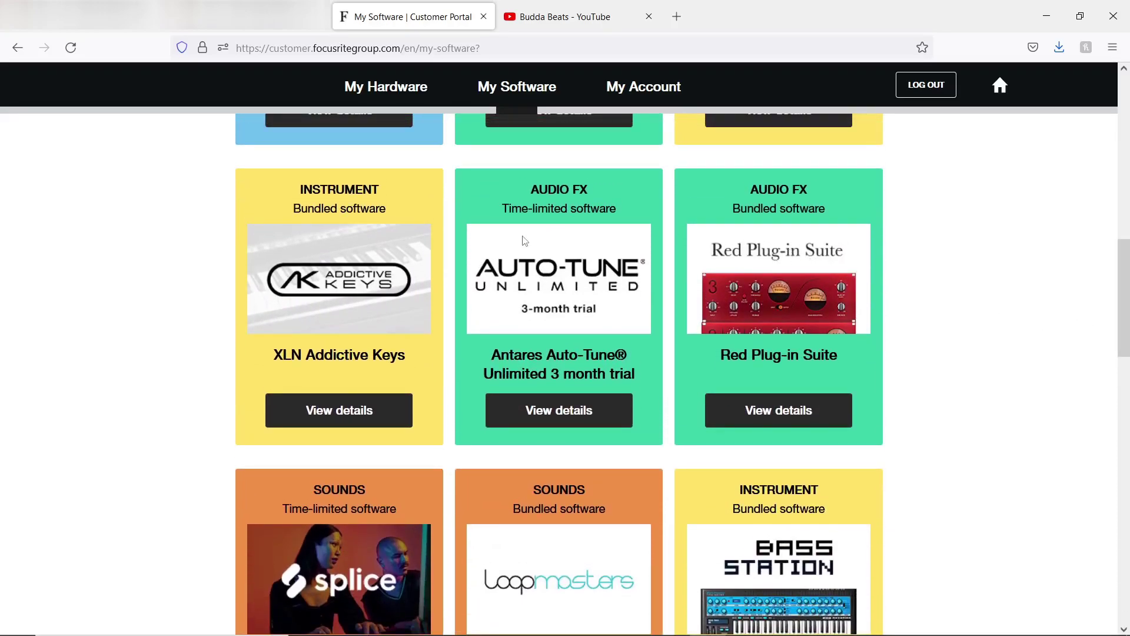
pyautogui.moveTo(1124, 275); pyautogui.dragTo(1127, 373)
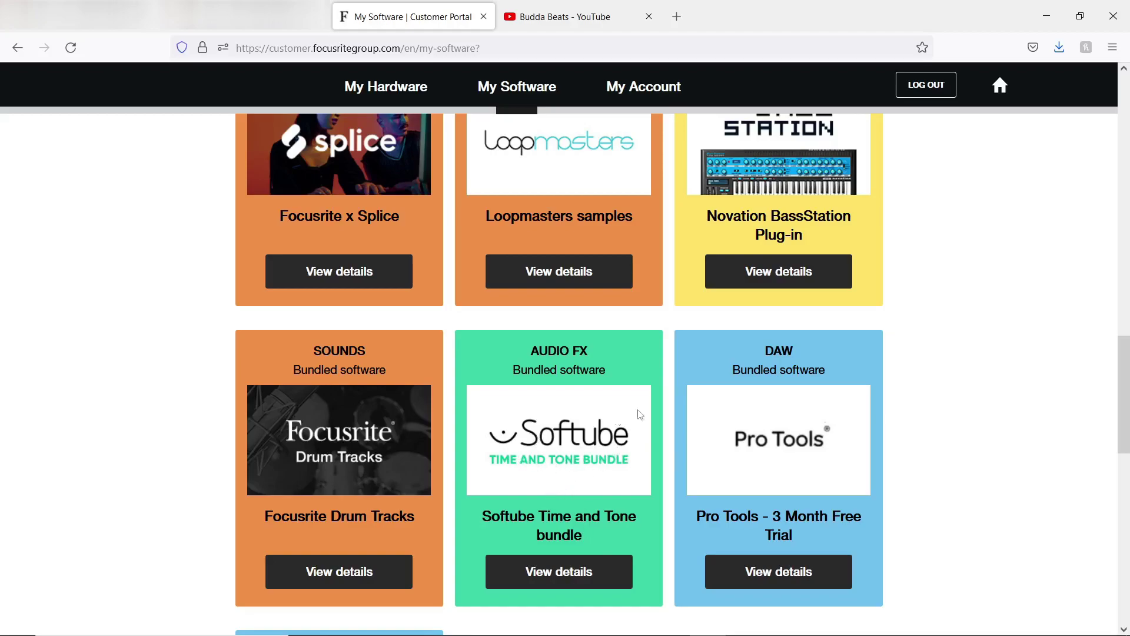
# Step: View the Budda Beats YouTube channel and switch back to the Pro Tools session
pyautogui.click(548, 27)
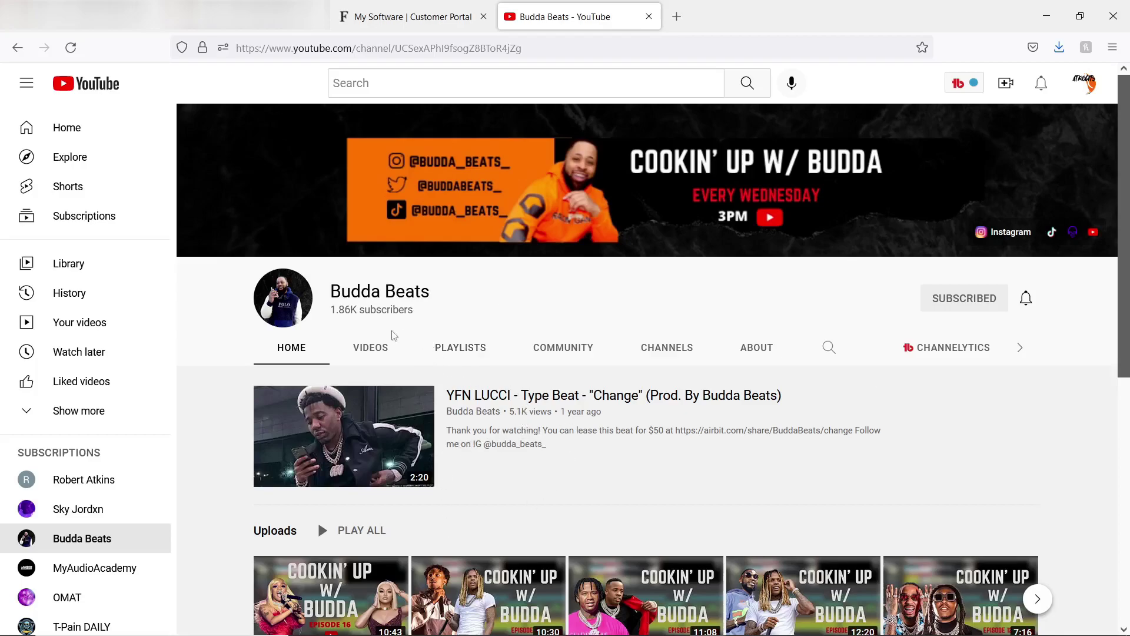
pyautogui.moveTo(624, 634)
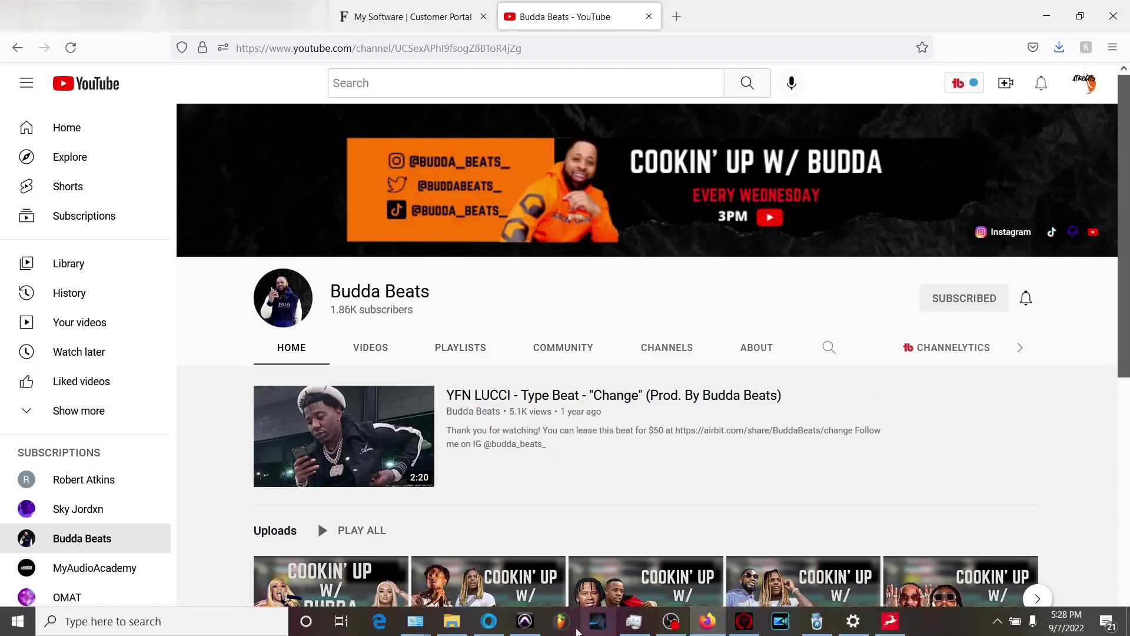
pyautogui.click(525, 621)
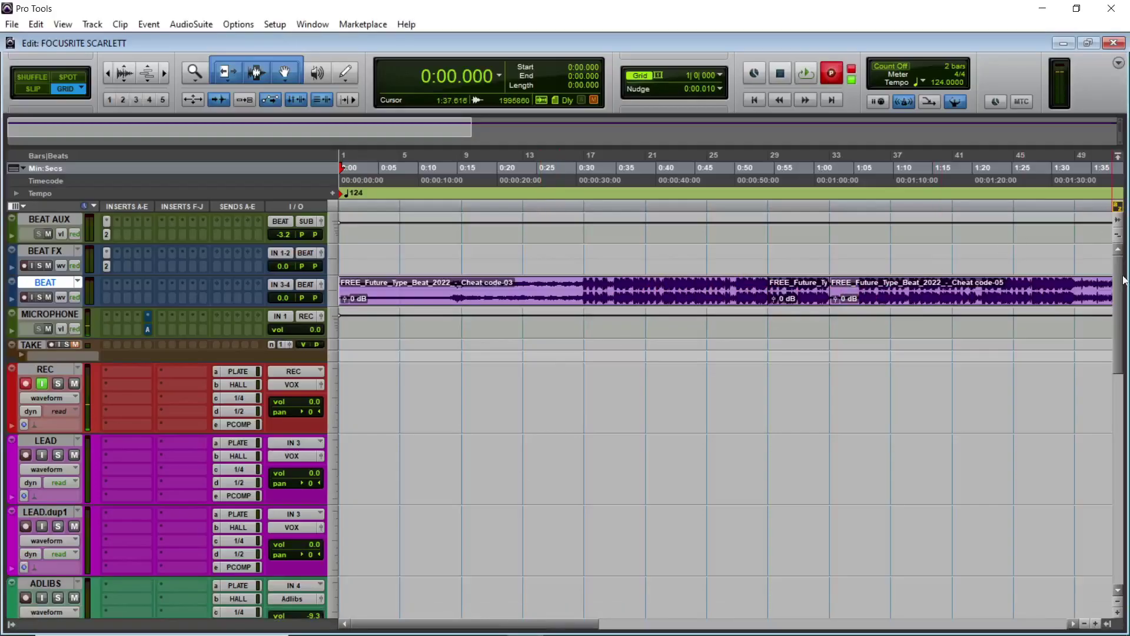
# Step: Inspect the Red 2 EQ settings on the BEAT AUX and BEAT FX tracks and select the MICROPHONE track
pyautogui.click(107, 234)
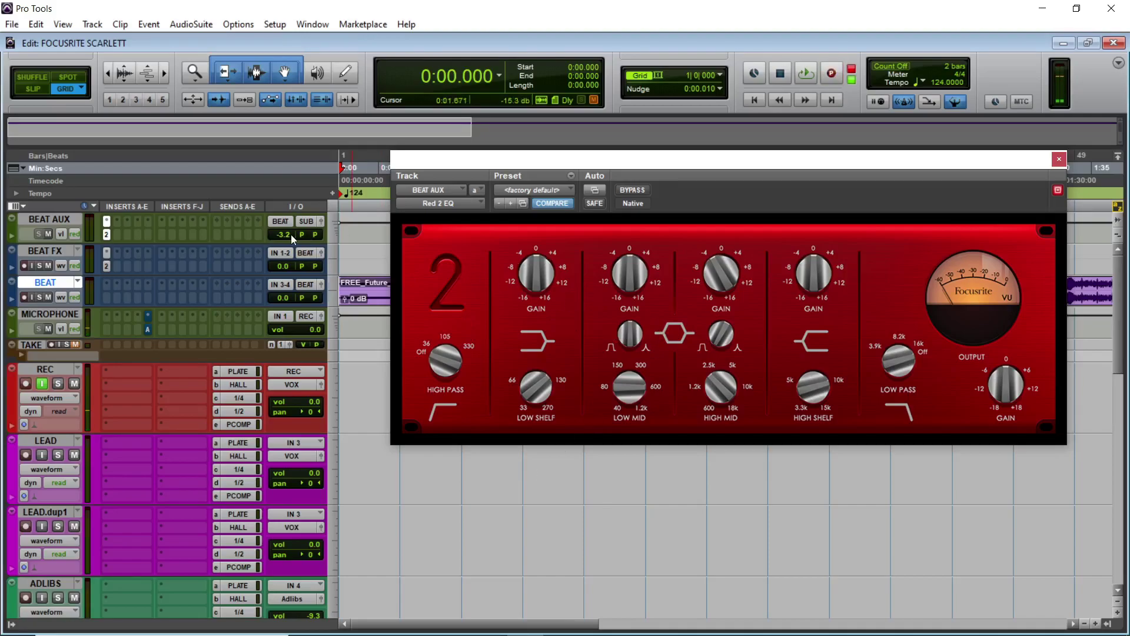
pyautogui.click(109, 267)
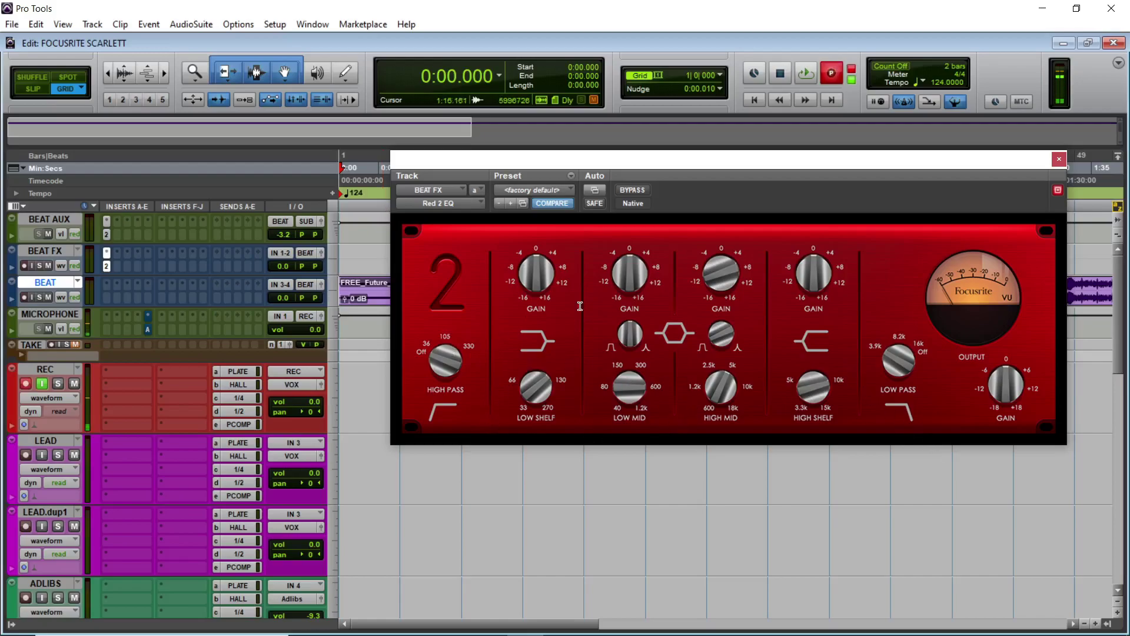
pyautogui.click(42, 316)
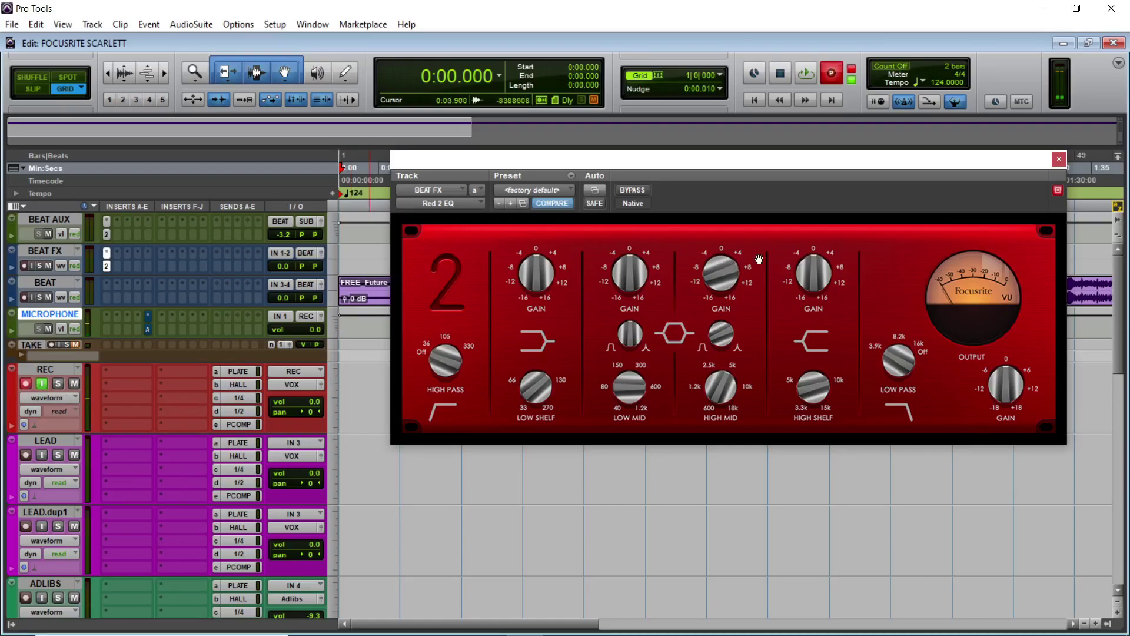
# Step: Inspect the VOCAL BUS inserts in order: Red 2 EQ, Red 3 Compressor, Saturation Knob, second Red 2 EQ and Drawmer S73
pyautogui.moveTo(1120, 278); pyautogui.dragTo(1098, 357)
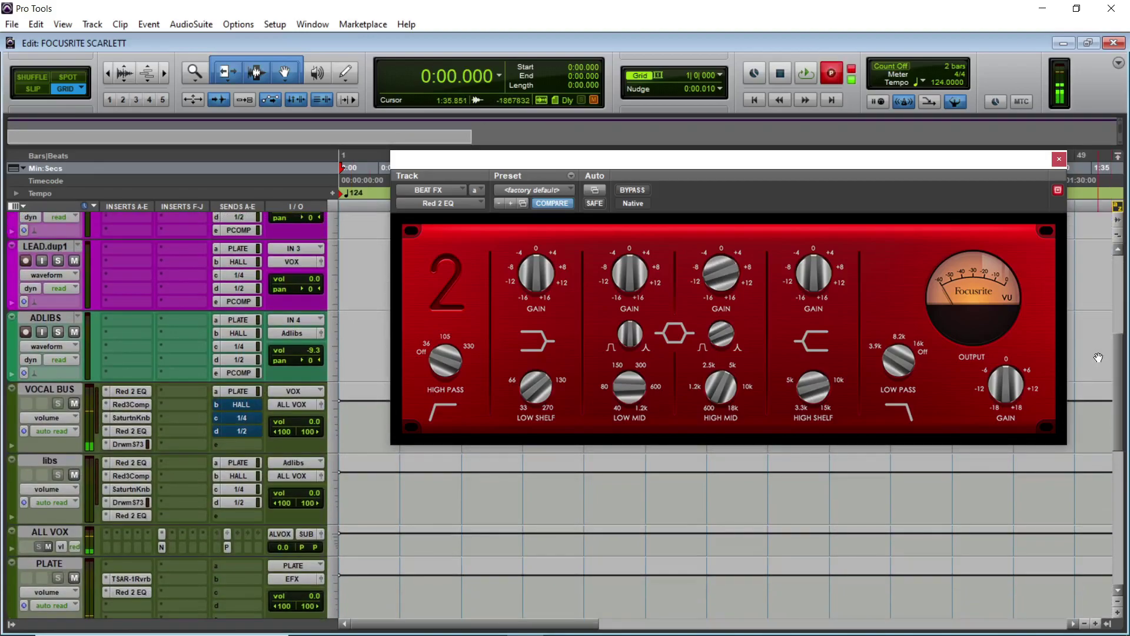
pyautogui.click(122, 390)
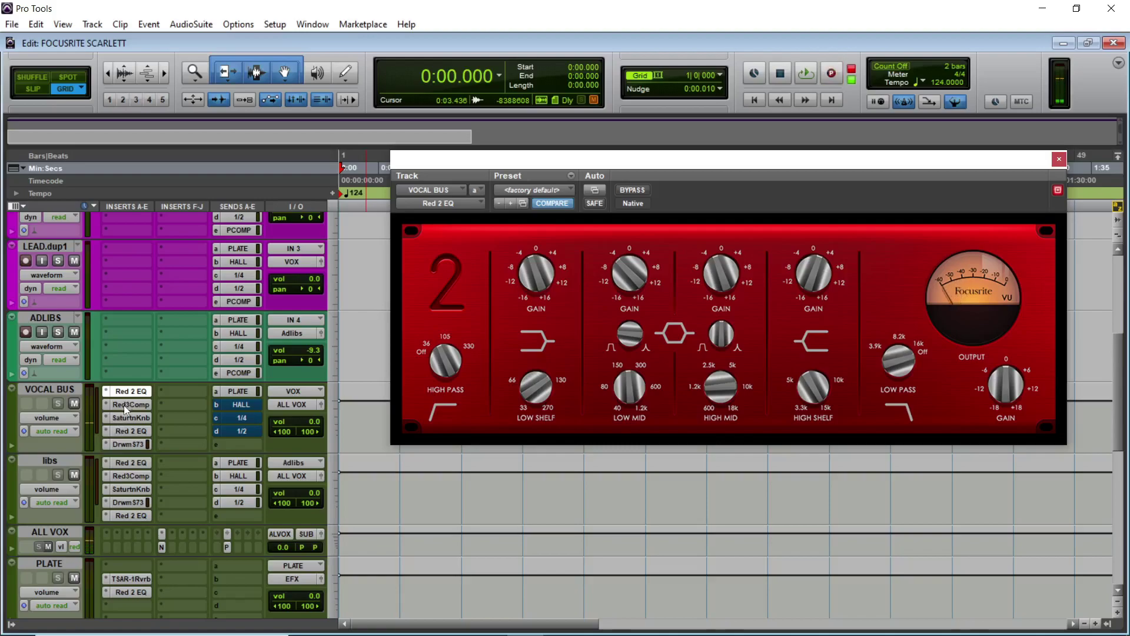
pyautogui.click(125, 404)
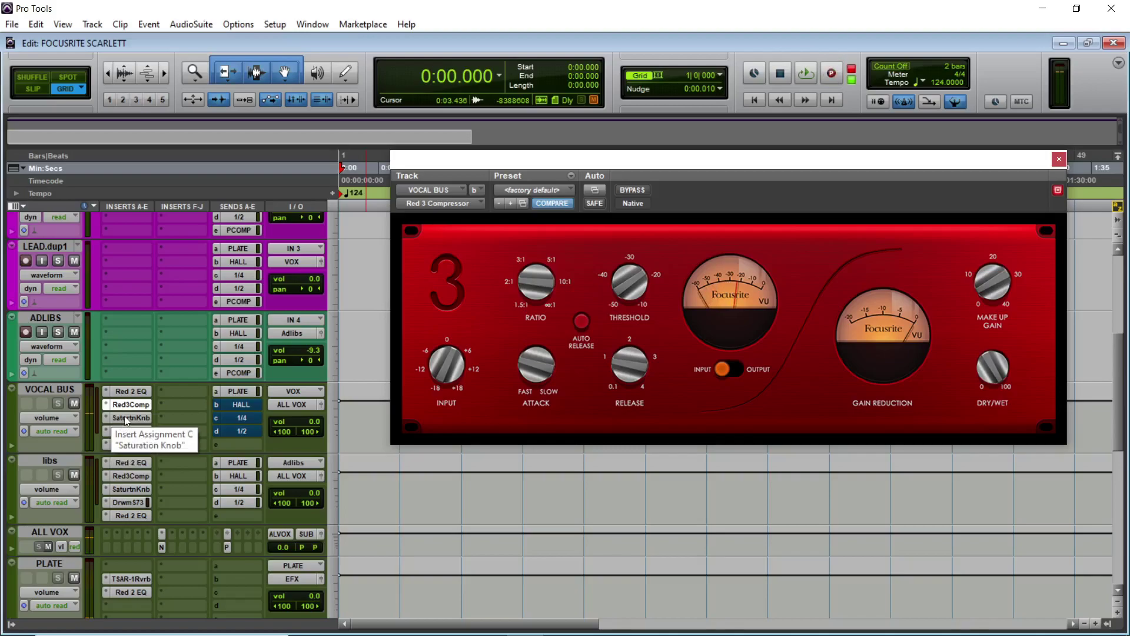
pyautogui.click(125, 417)
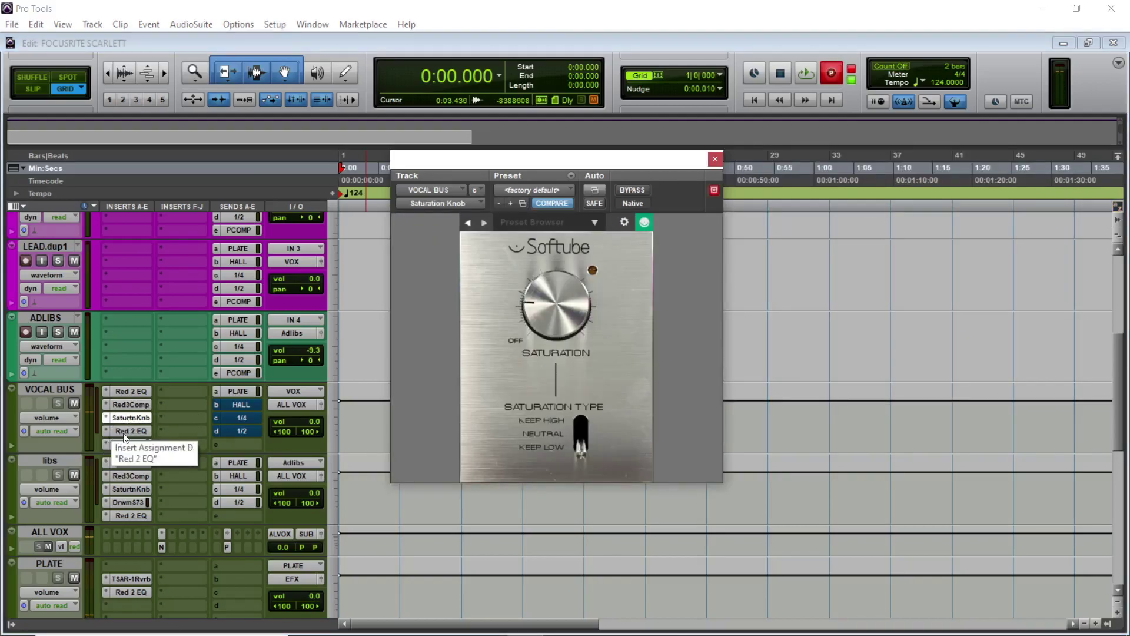
pyautogui.click(133, 431)
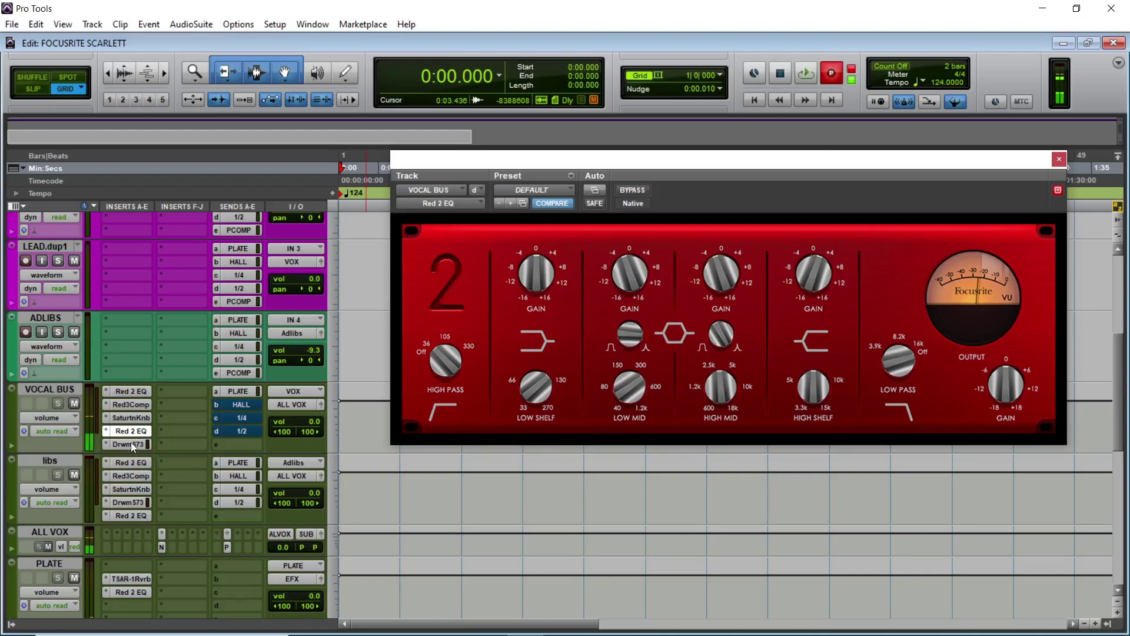
pyautogui.click(131, 443)
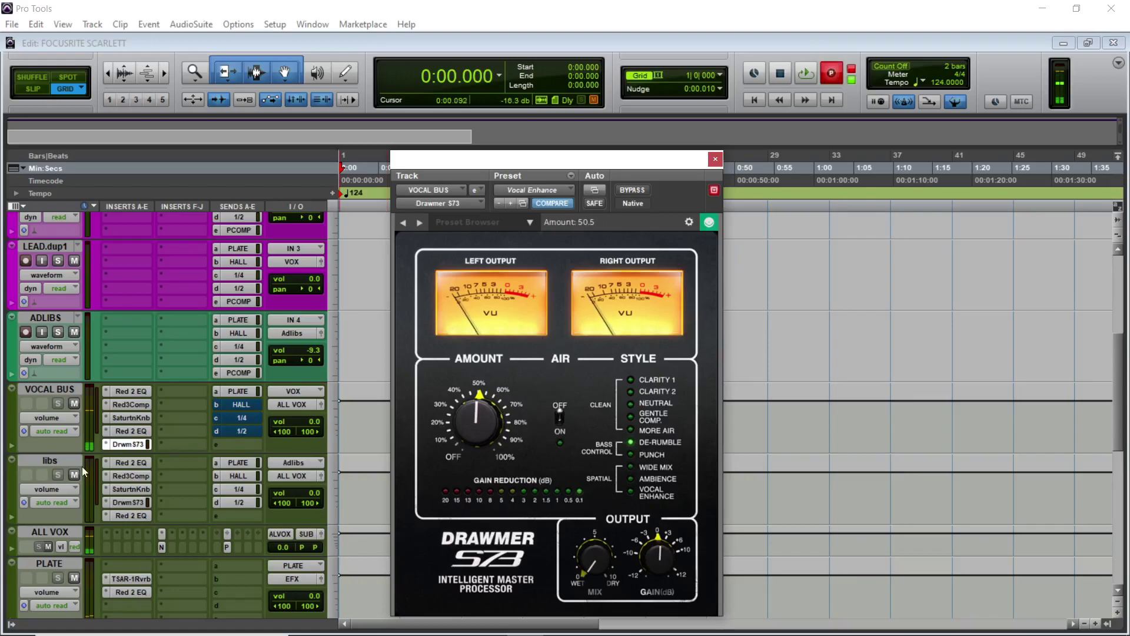
# Step: Select the libs track and inspect its Red 2 EQ, Red 3 Compressor, Saturation Knob, Drawmer S73 and final Red 2 EQ
pyautogui.click(62, 461)
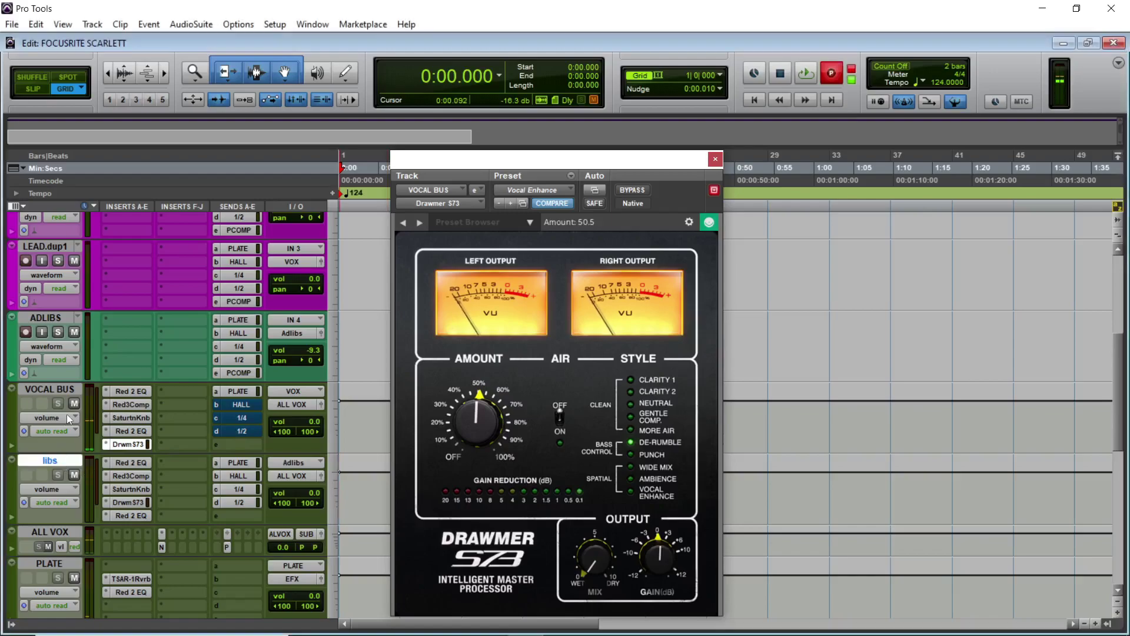
pyautogui.click(122, 462)
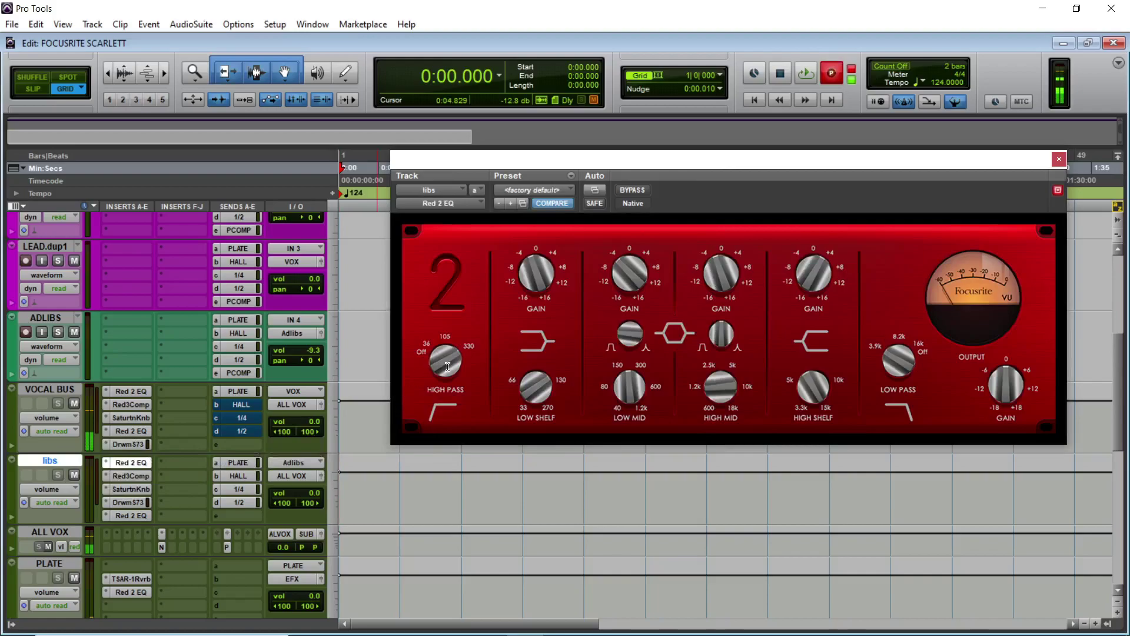
pyautogui.click(136, 476)
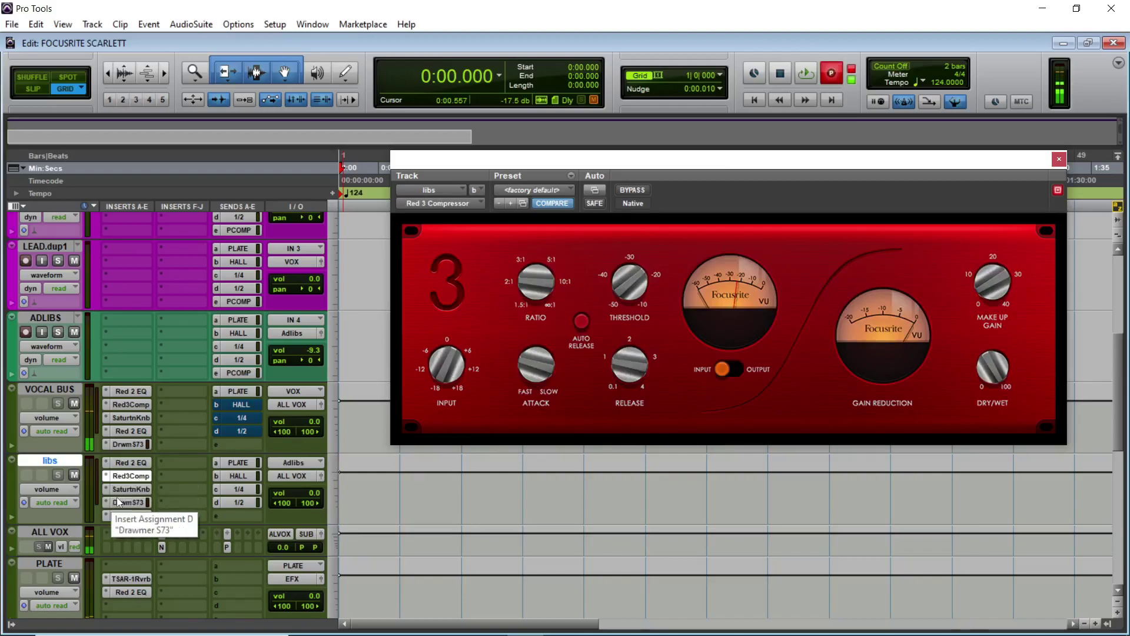
pyautogui.click(125, 489)
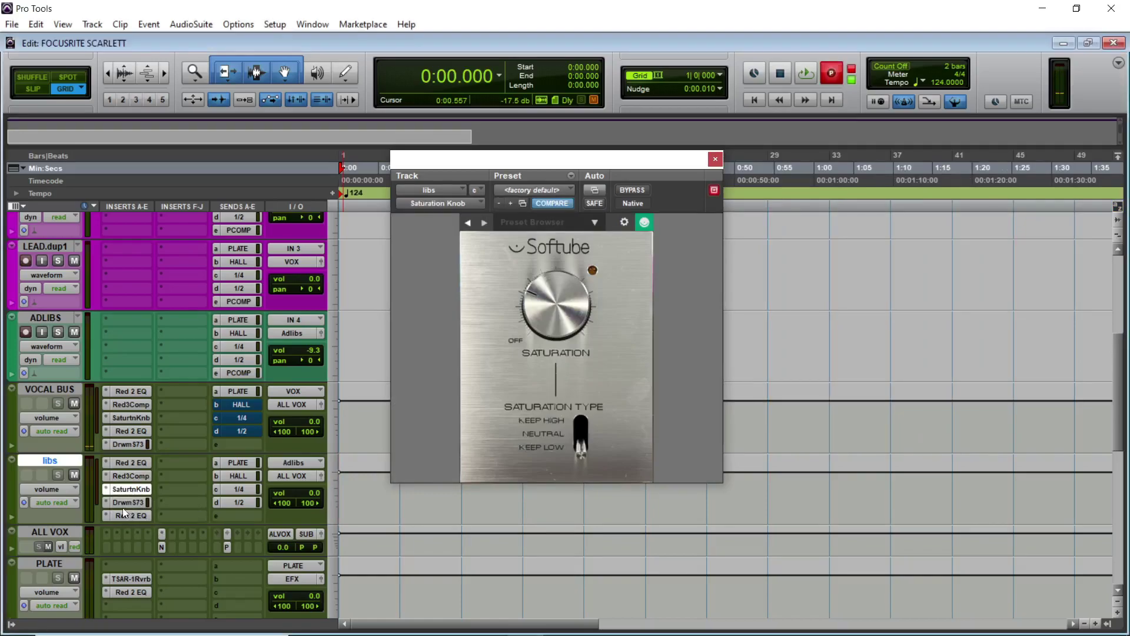
pyautogui.click(122, 505)
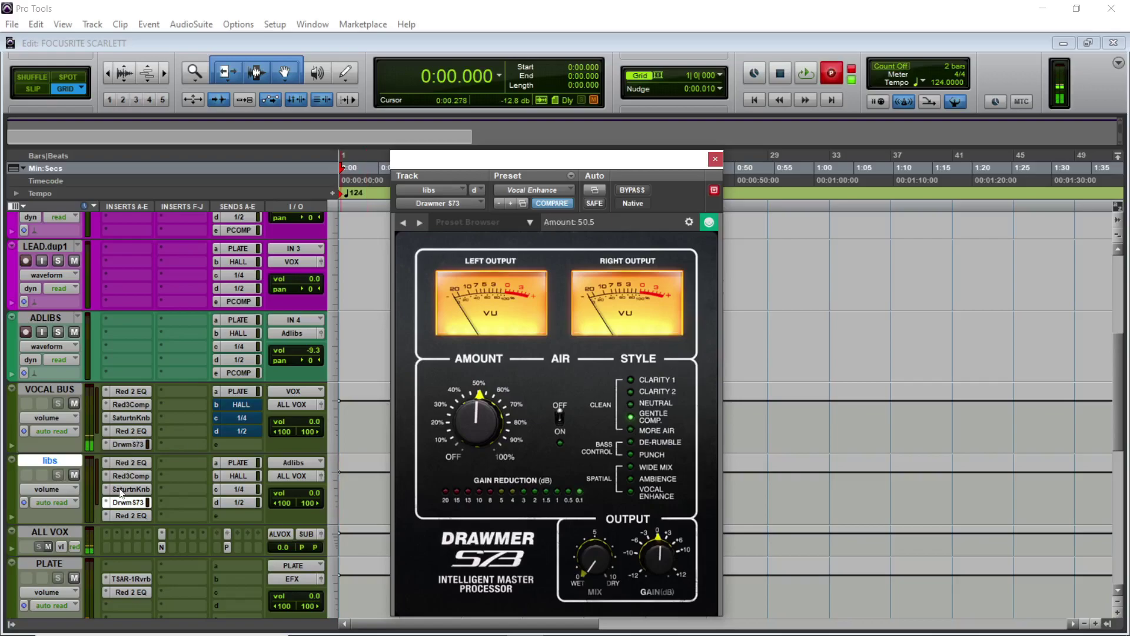
pyautogui.click(124, 515)
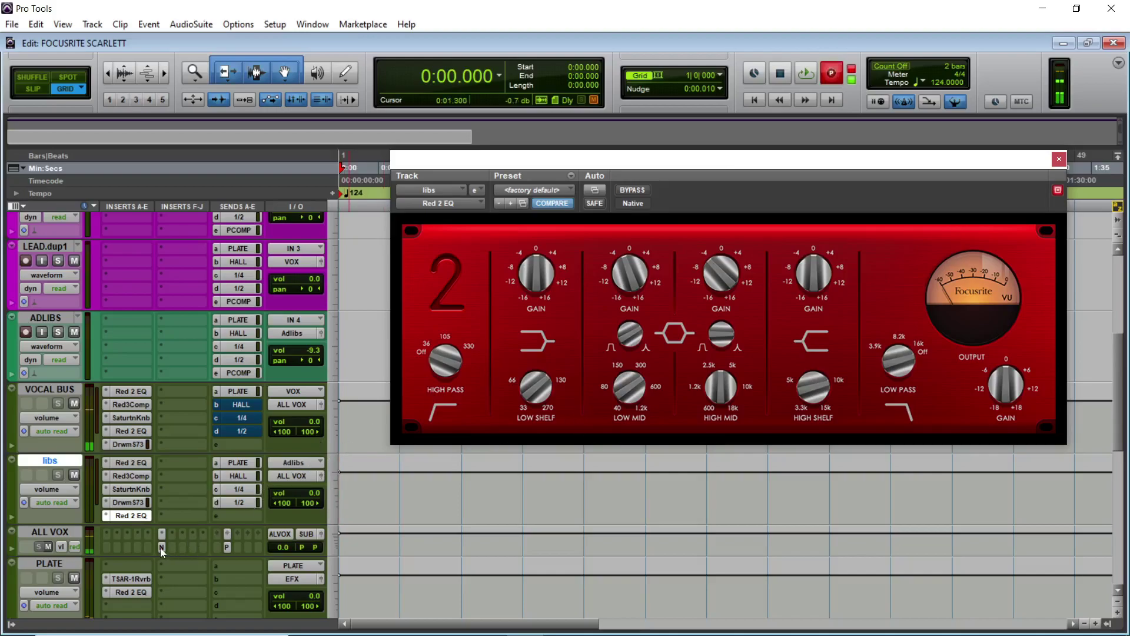
# Step: Select the ALL VOX track and inspect its Nembrini Analog Rack Noise Gate settings
pyautogui.click(60, 530)
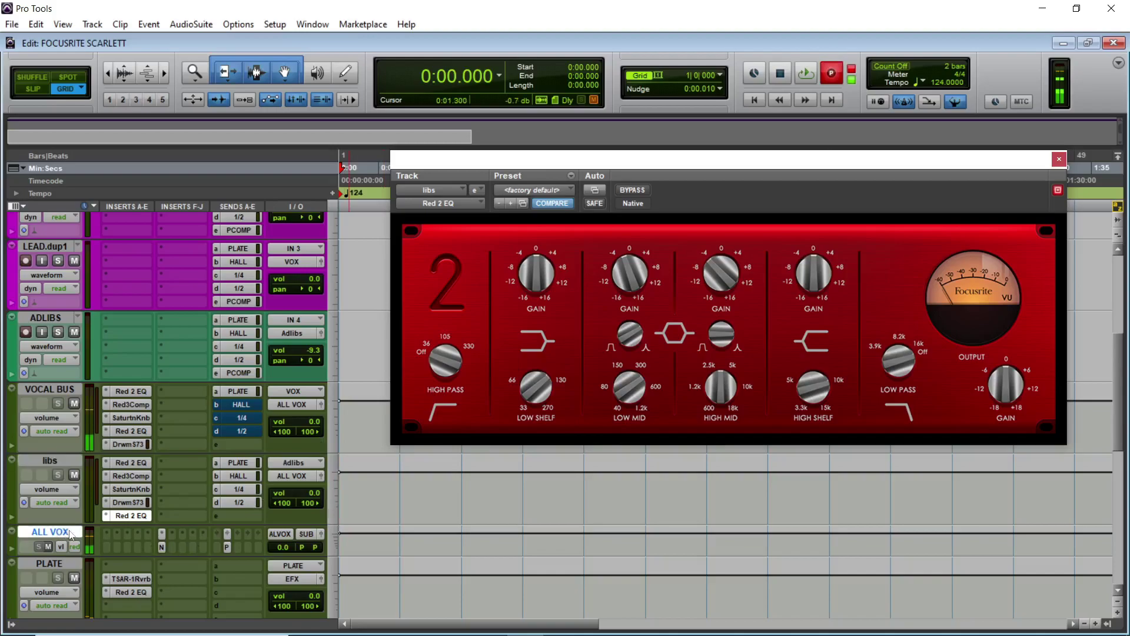
pyautogui.click(161, 547)
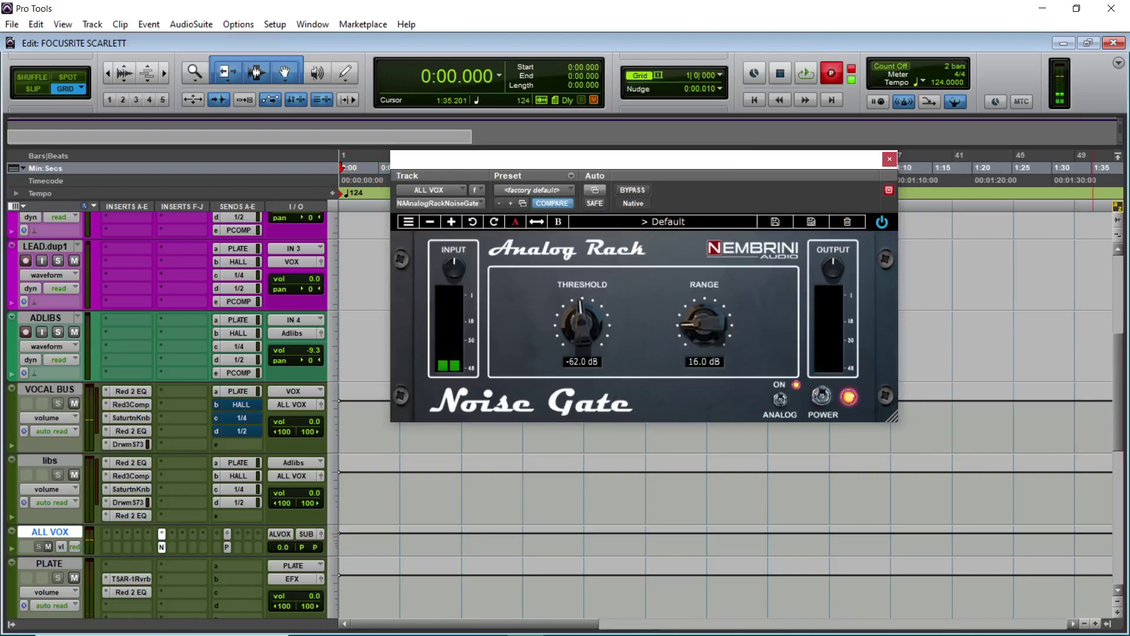
# Step: Select the PLATE track and inspect its TSAR-1 Reverb settings, the reverb's preset list and the Red 2 EQ
pyautogui.scroll(-2, 1120, 380)
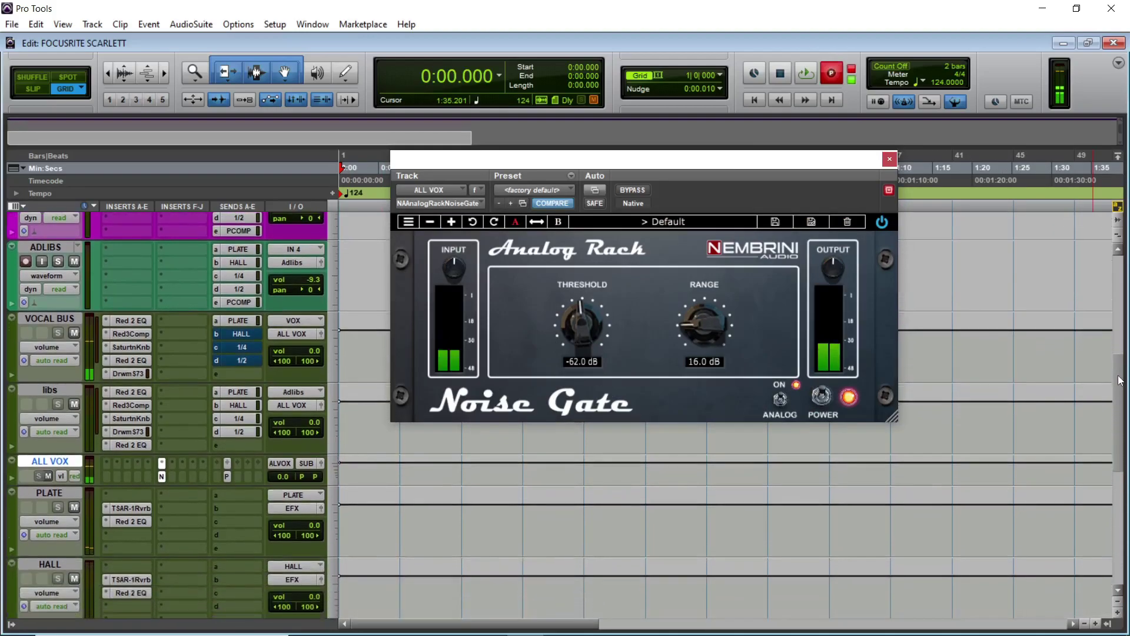
pyautogui.scroll(-3, 1120, 380)
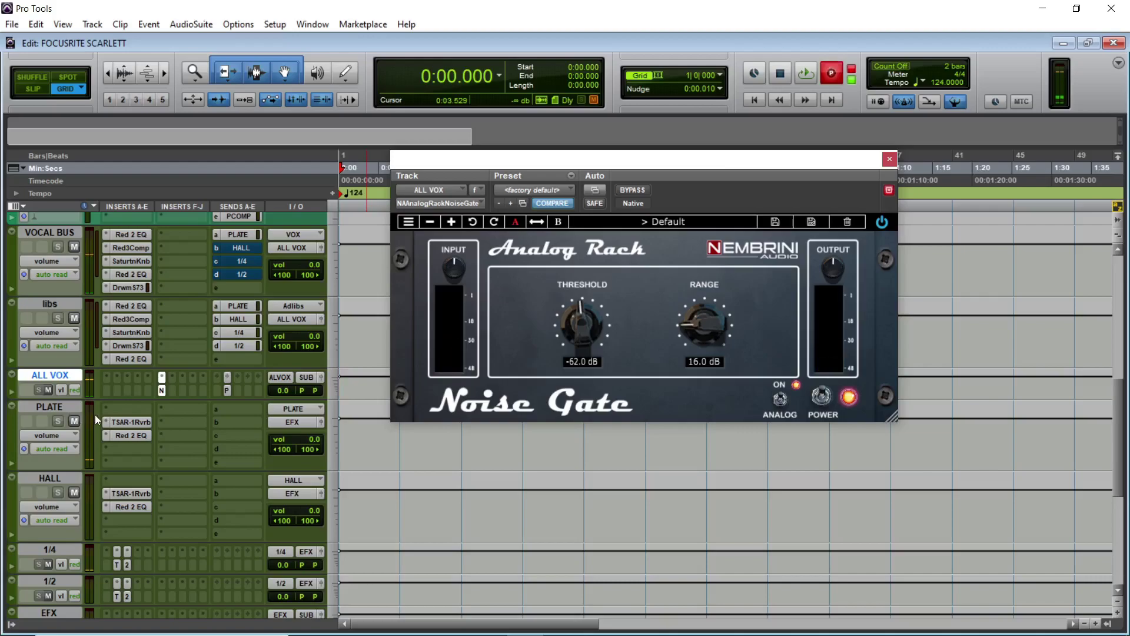
pyautogui.click(61, 408)
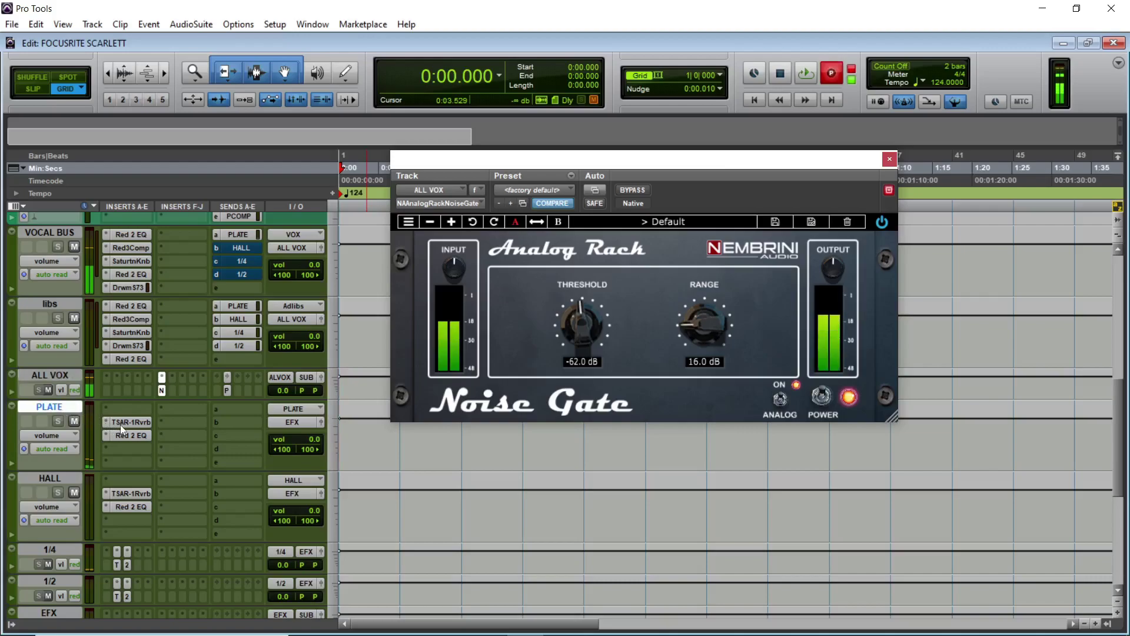
pyautogui.click(120, 425)
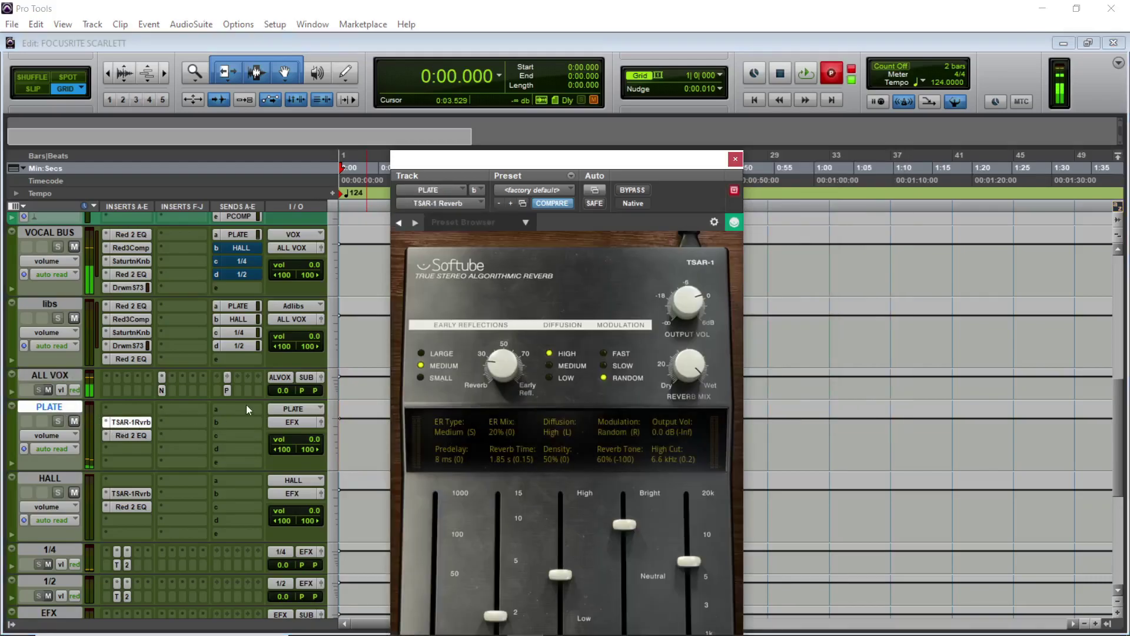
pyautogui.moveTo(545, 156); pyautogui.dragTo(554, 8)
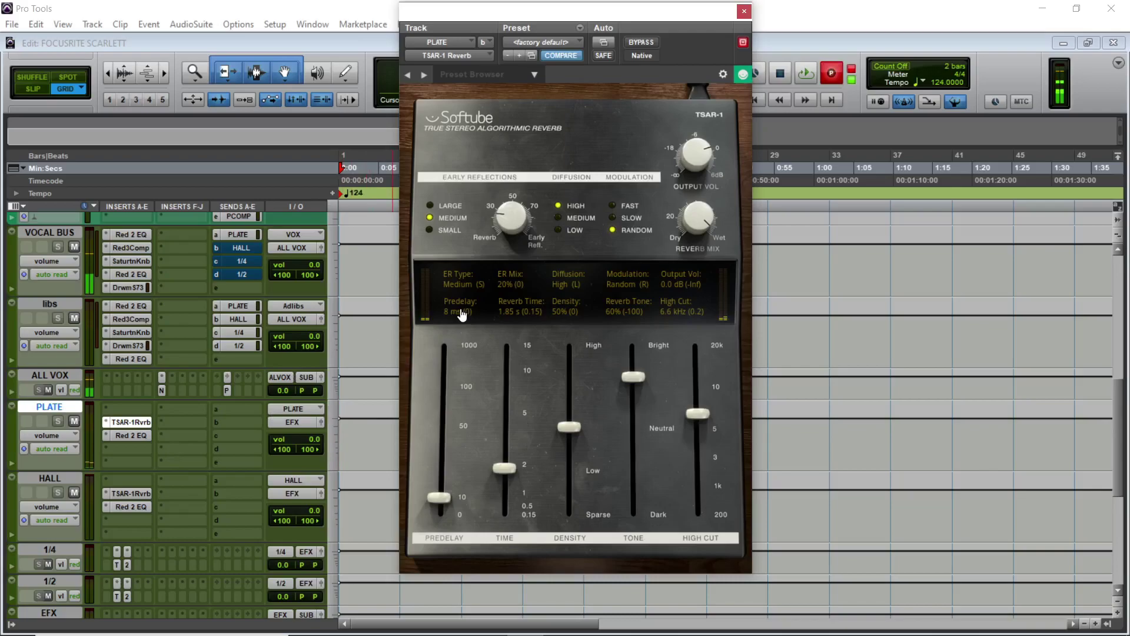
pyautogui.click(533, 76)
pyautogui.moveTo(516, 93)
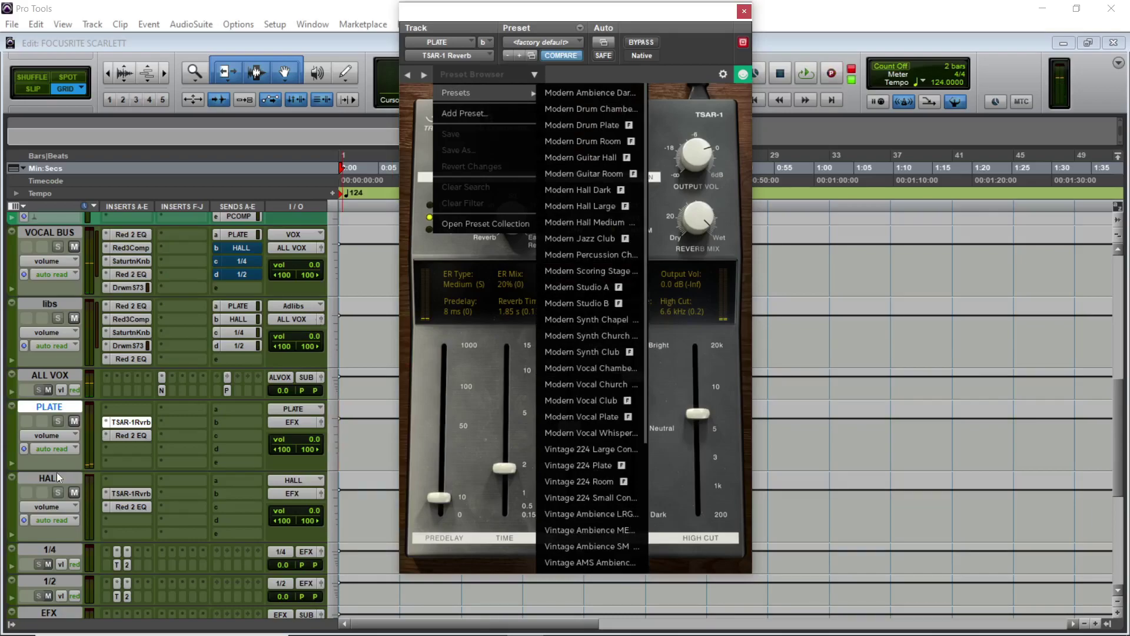
pyautogui.click(129, 438)
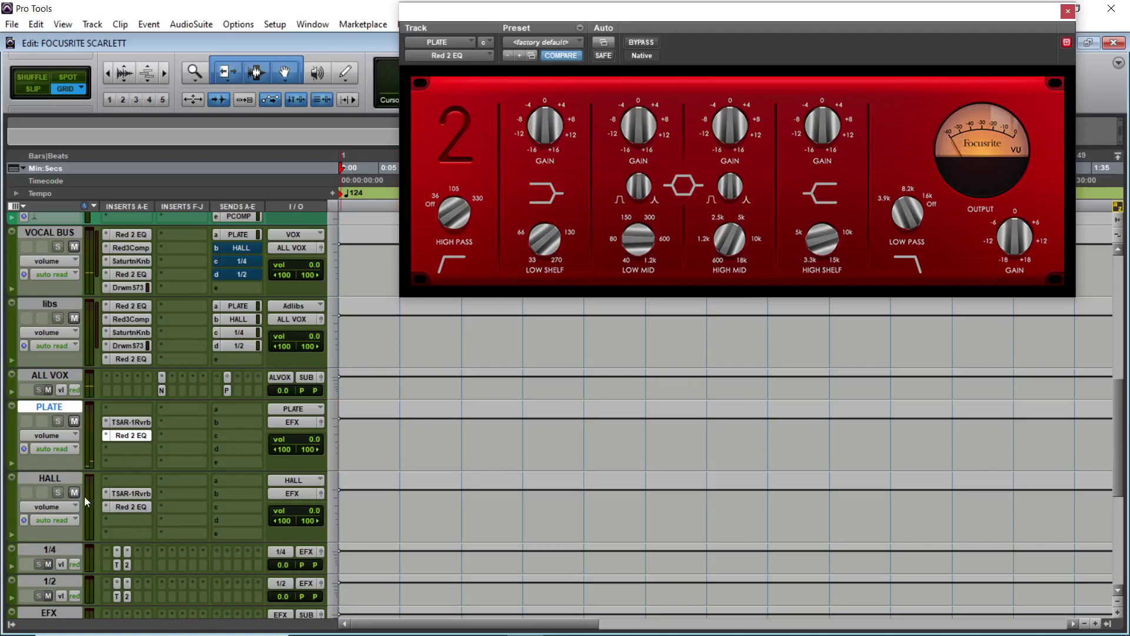
# Step: Inspect the TSAR-1 Reverb and Red 2 EQ settings on the HALL track
pyautogui.click(121, 494)
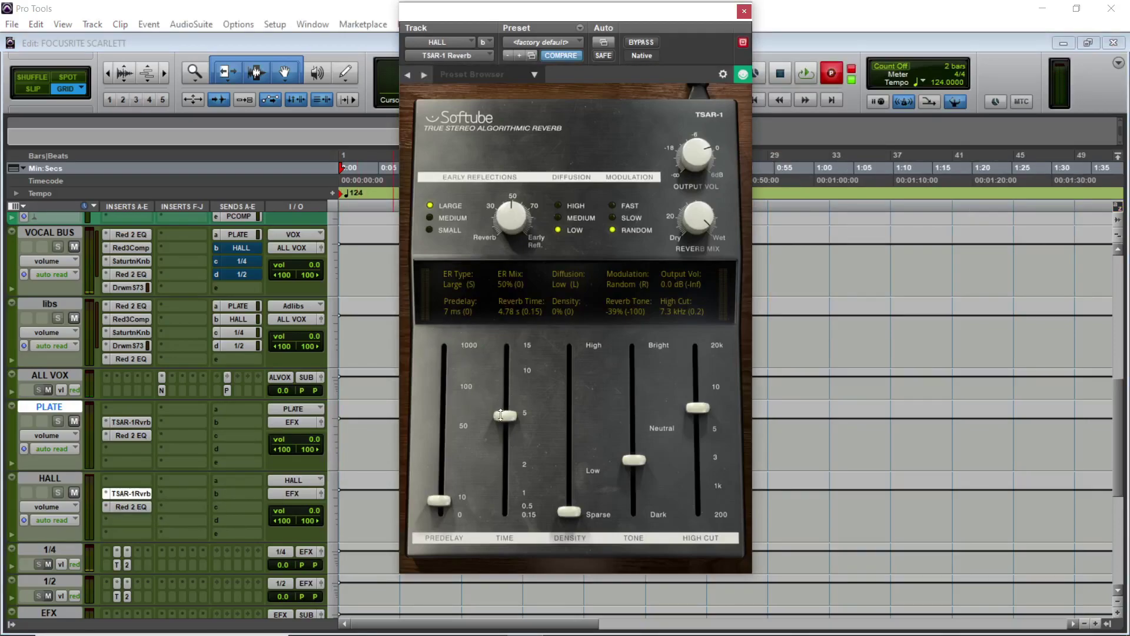
pyautogui.click(124, 508)
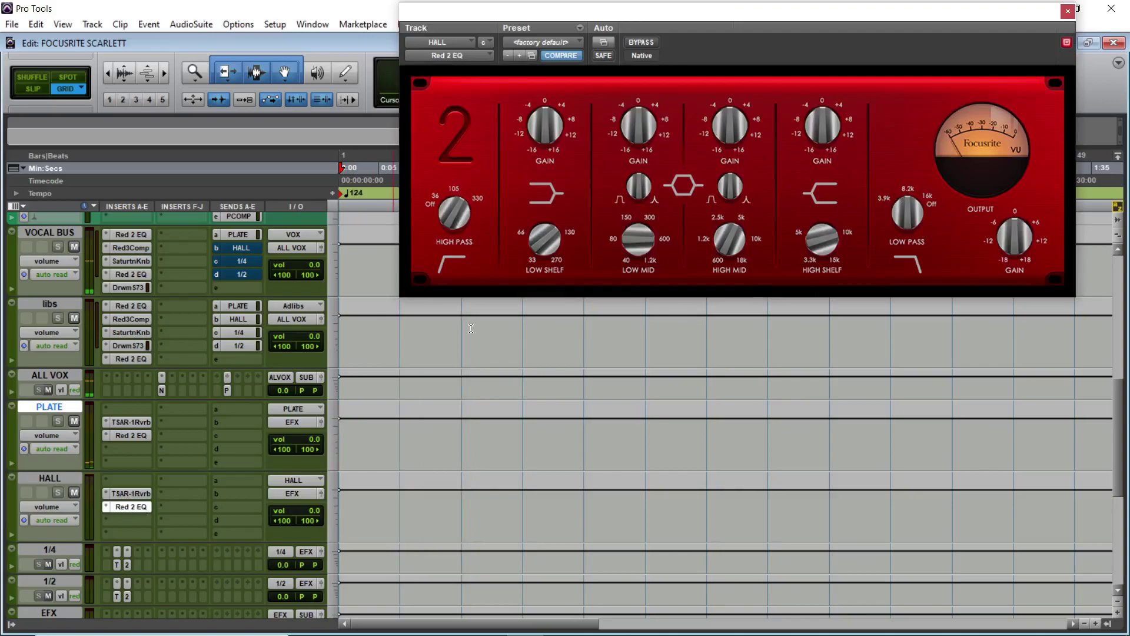
# Step: Select the 1/4 track and open its Tube Delay to view the settings
pyautogui.click(47, 549)
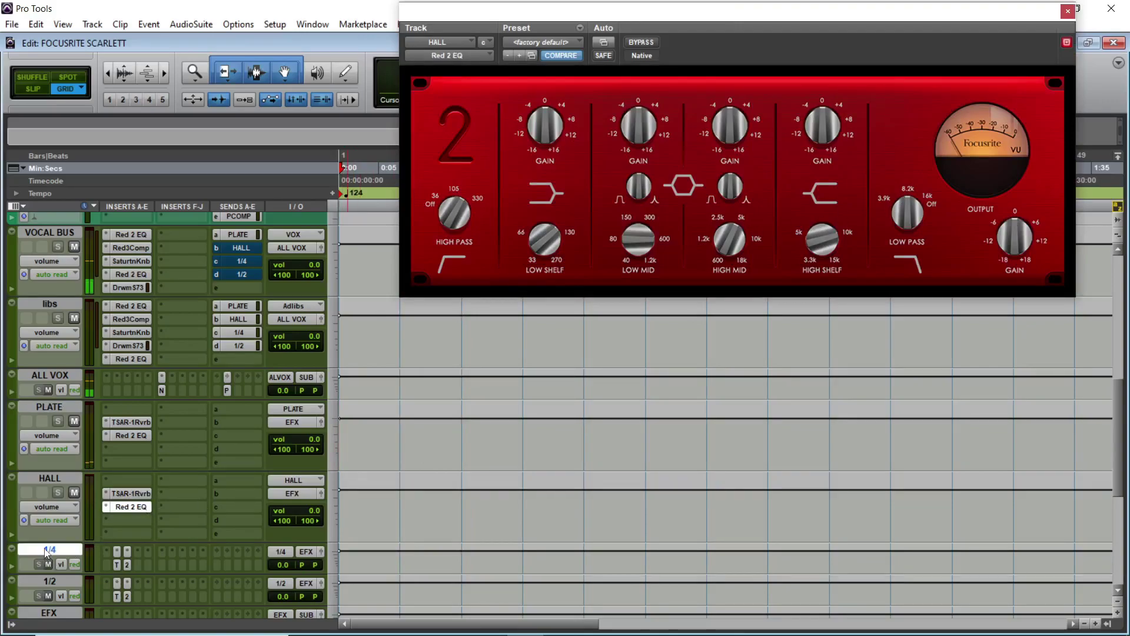
pyautogui.click(116, 564)
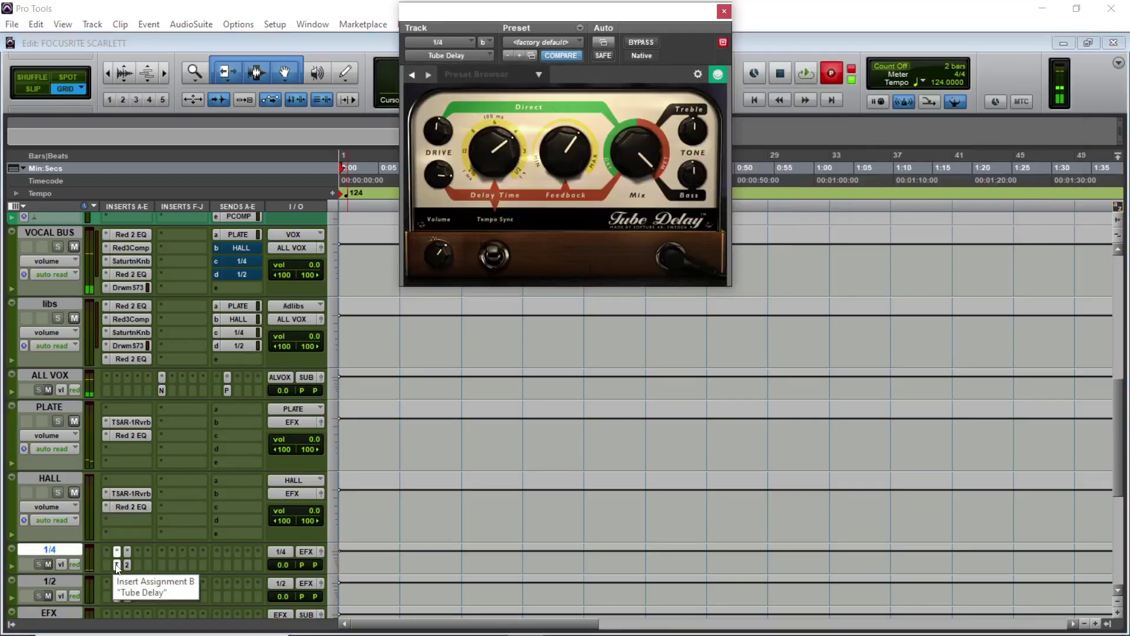
# Step: Inspect the Tube Delay settings on the 1/4 and 1/2 tracks and the Red 2 EQ on the 1/4 track
pyautogui.moveTo(525, 149)
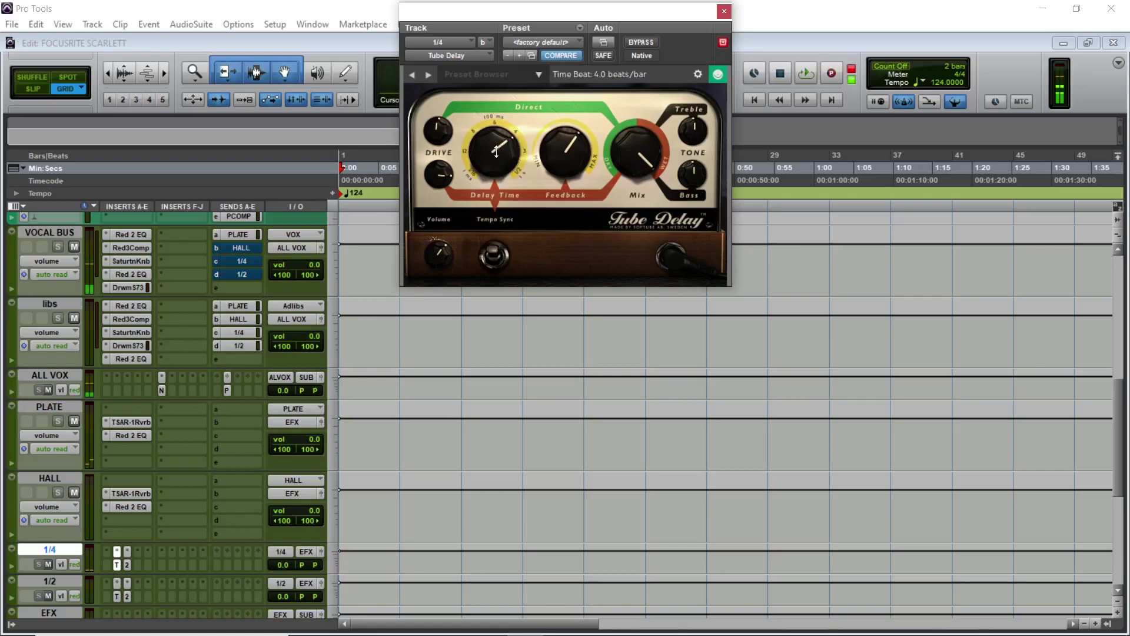
pyautogui.click(114, 597)
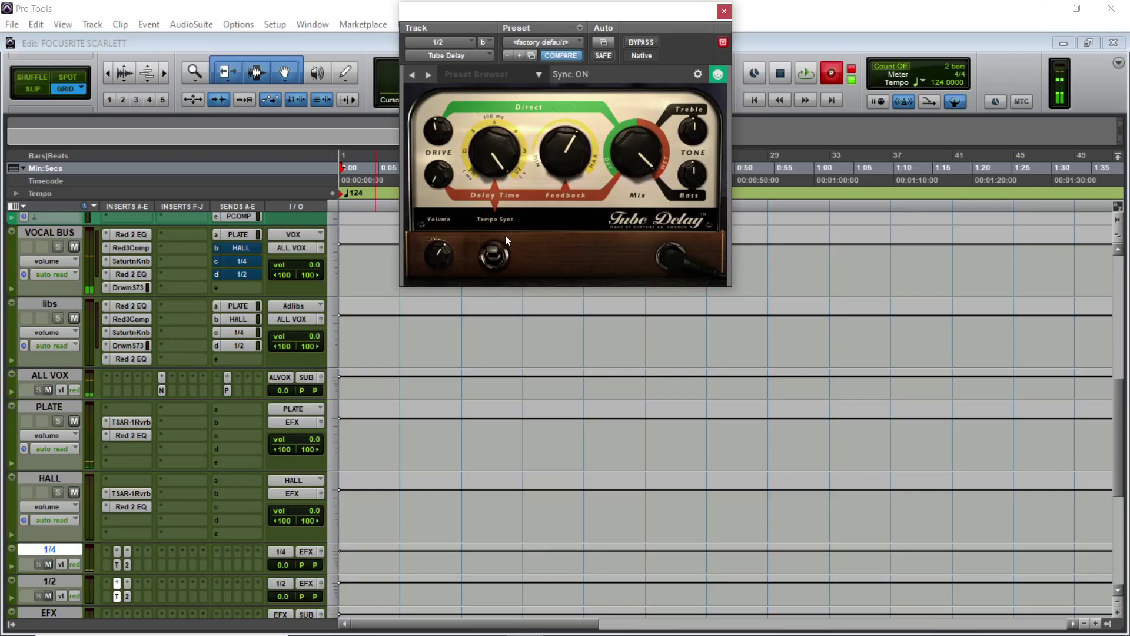
pyautogui.click(129, 566)
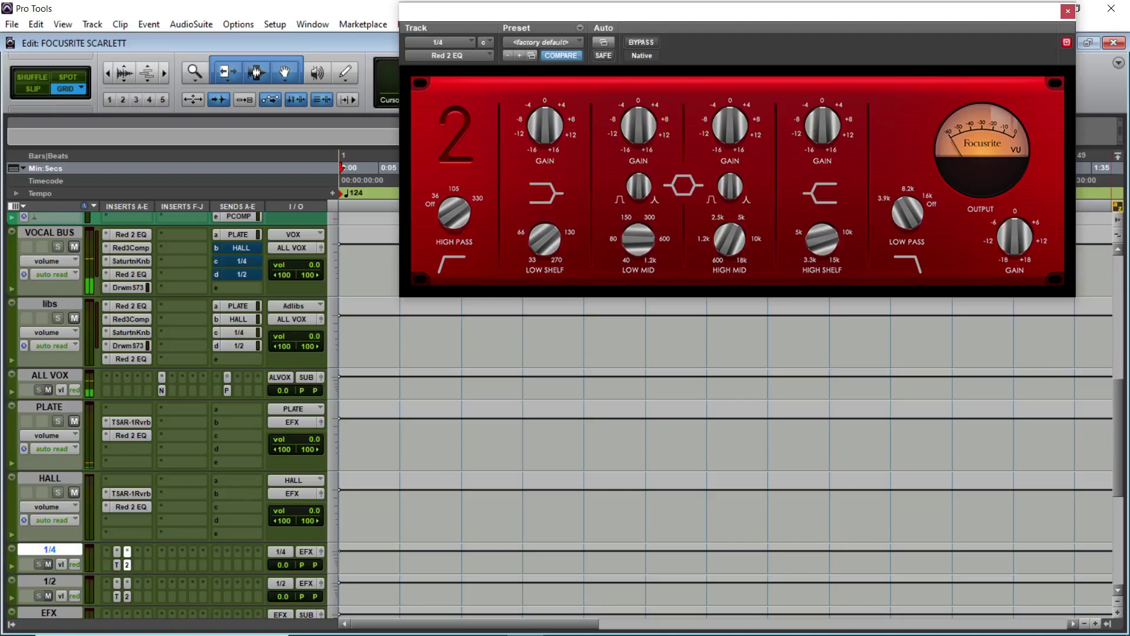
# Step: Inspect the Red 3 Compressor and Red 2 EQ settings on the PCOMP track
pyautogui.moveTo(1119, 412); pyautogui.dragTo(1111, 482)
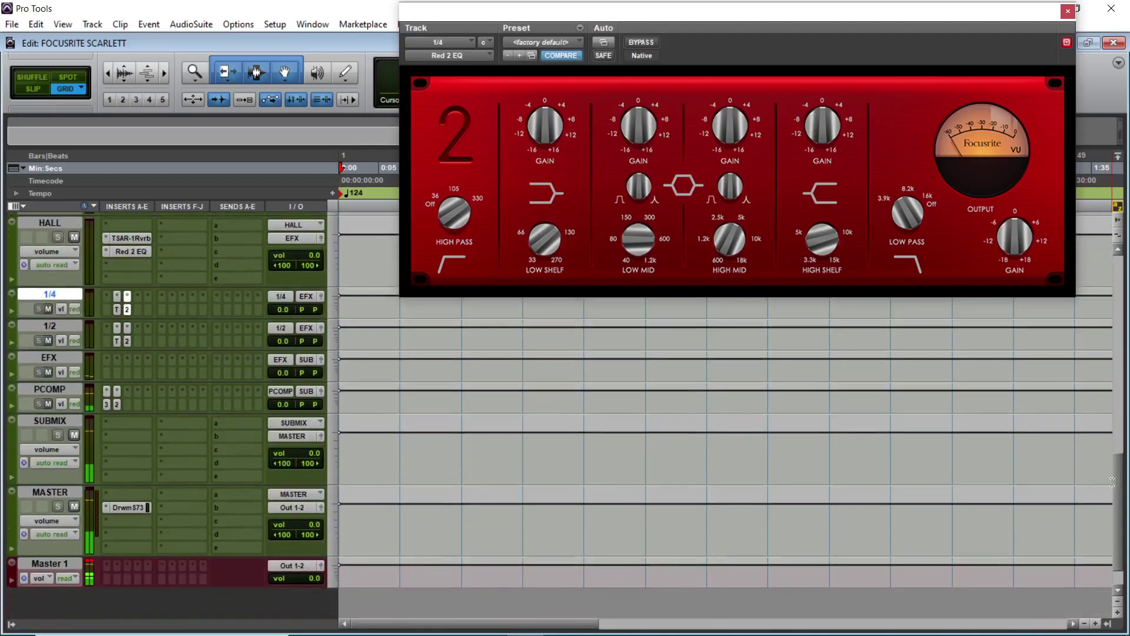
pyautogui.click(107, 405)
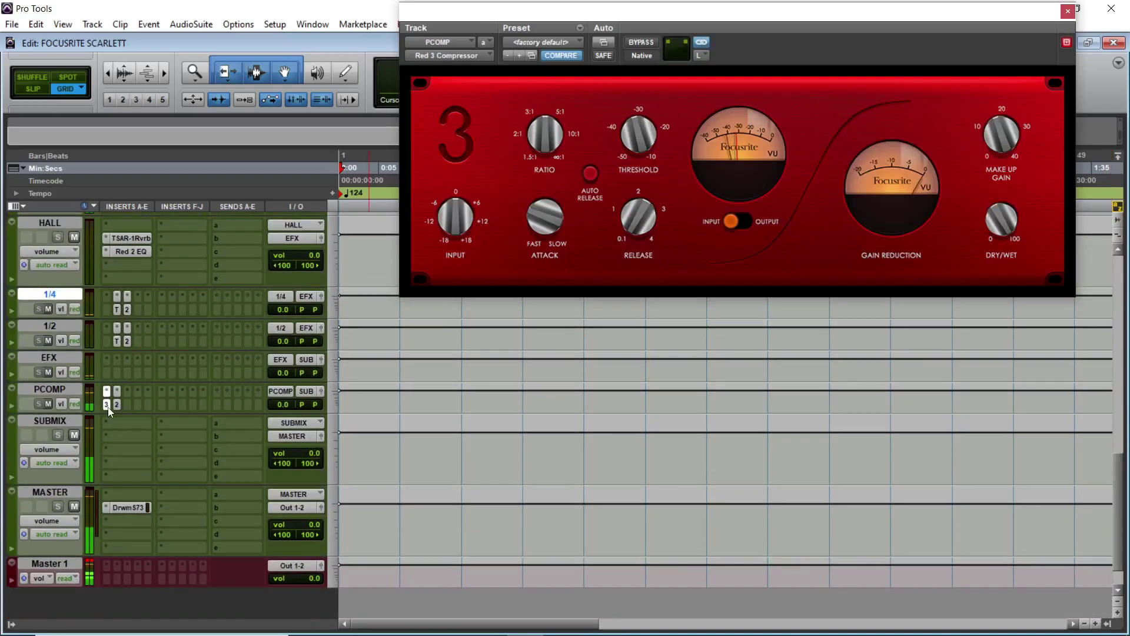
pyautogui.press('space')
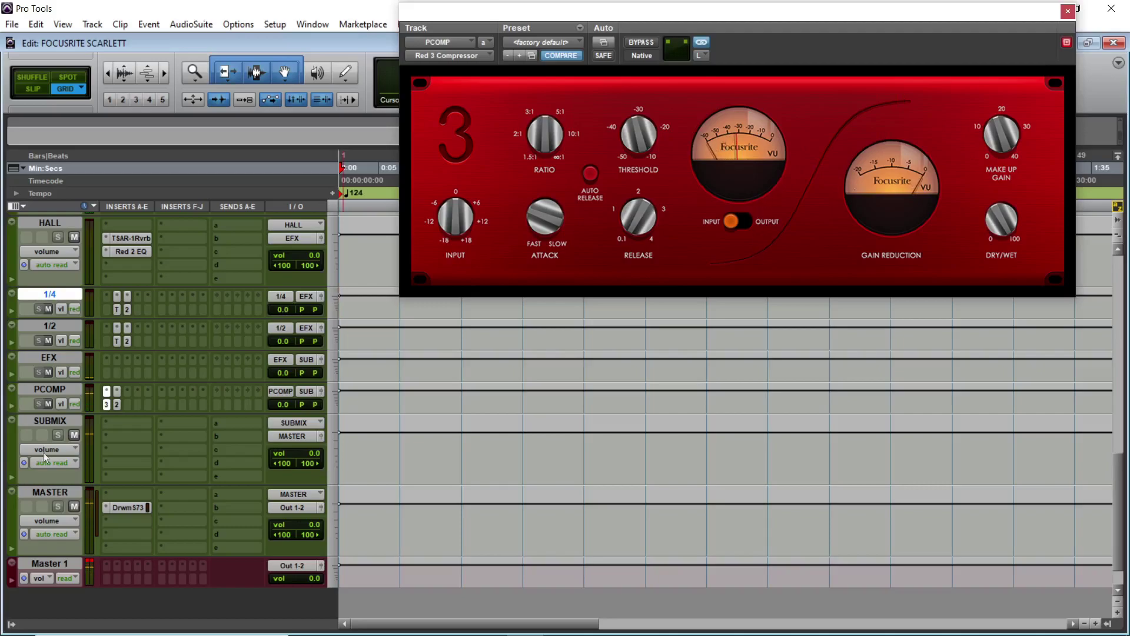
pyautogui.click(117, 405)
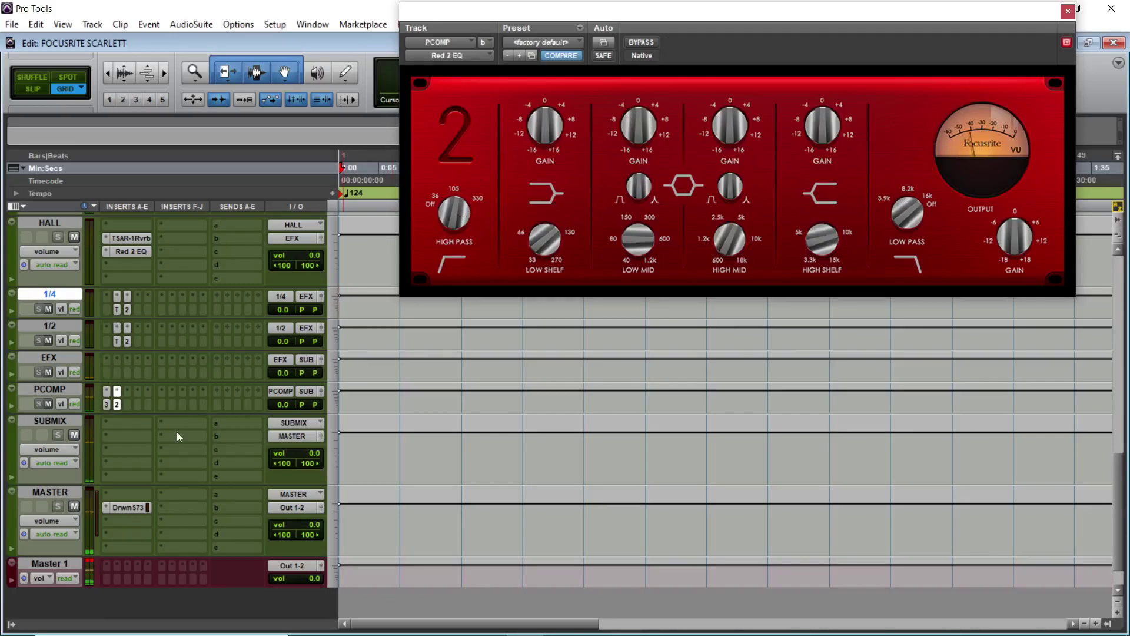
# Step: Select the SUBMIX track, inspect the Drawmer S73 settings on the MASTER track, and close the plug-in window
pyautogui.click(58, 419)
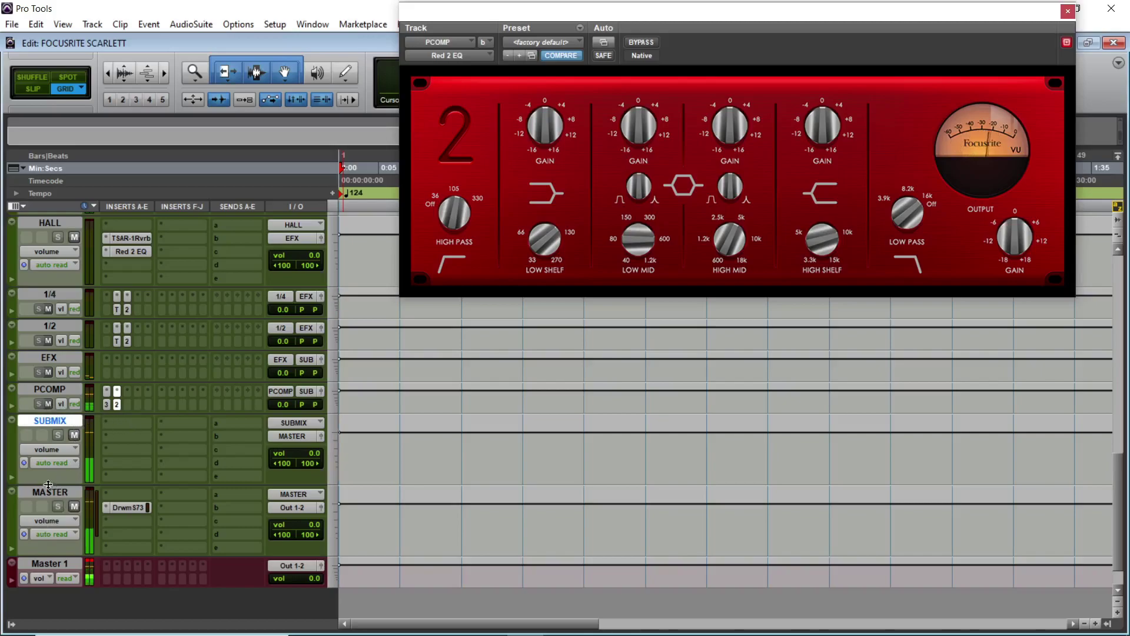
pyautogui.click(123, 510)
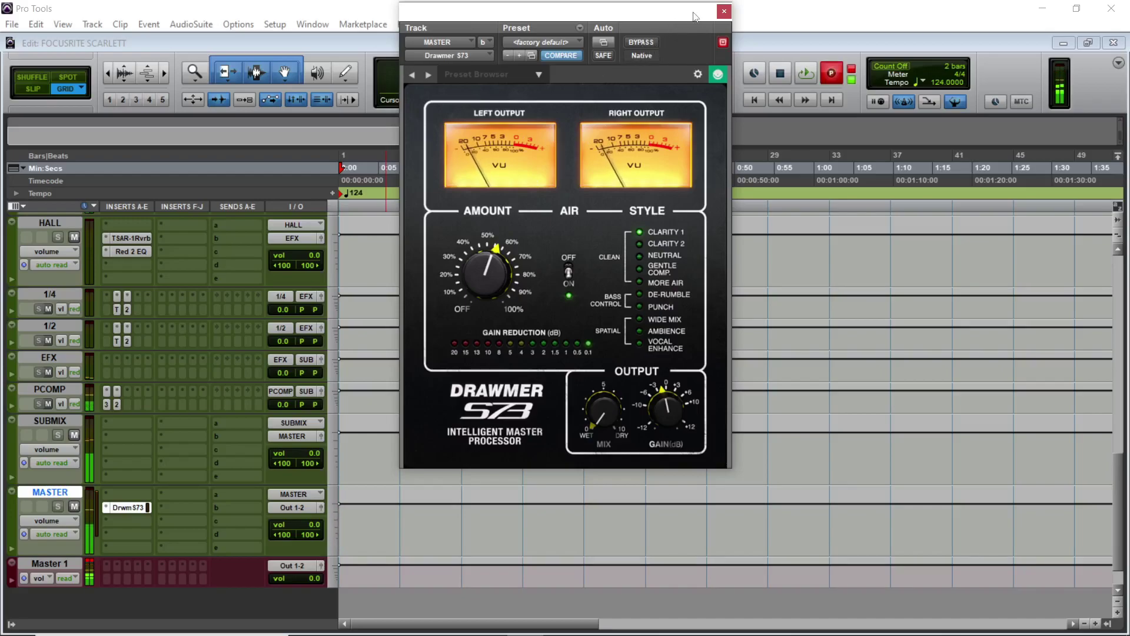
pyautogui.click(724, 11)
# Step: Stop the current recording pass and record again on the REC track from 0:27.096
pyautogui.scroll(10, 1112, 436)
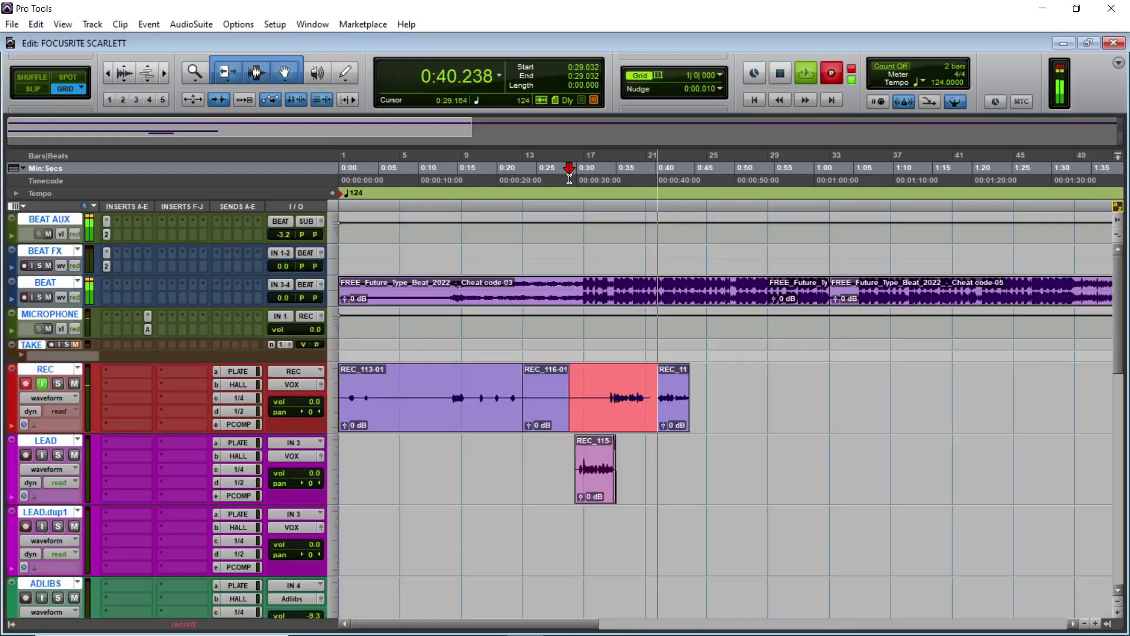
pyautogui.press('space')
pyautogui.hotkey('ctrl', 'space')
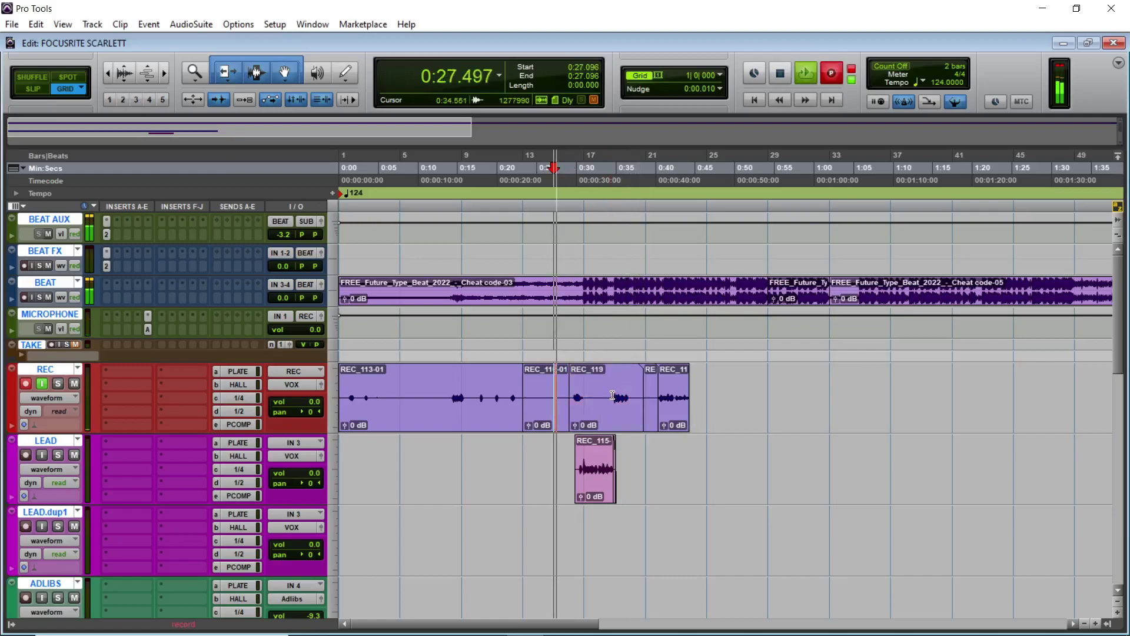
# Step: Trim the new REC take to 0:34.365–0:37.059 and move it to the LEAD.dup1 track
pyautogui.click(611, 386)
pyautogui.press('a')
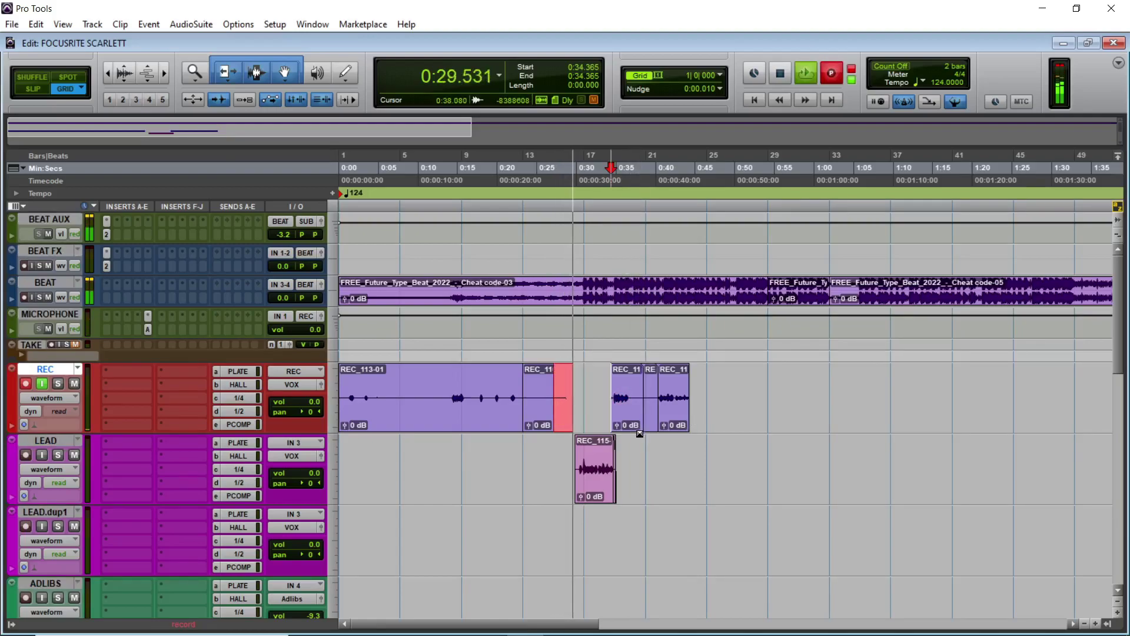
pyautogui.moveTo(633, 413); pyautogui.dragTo(636, 531)
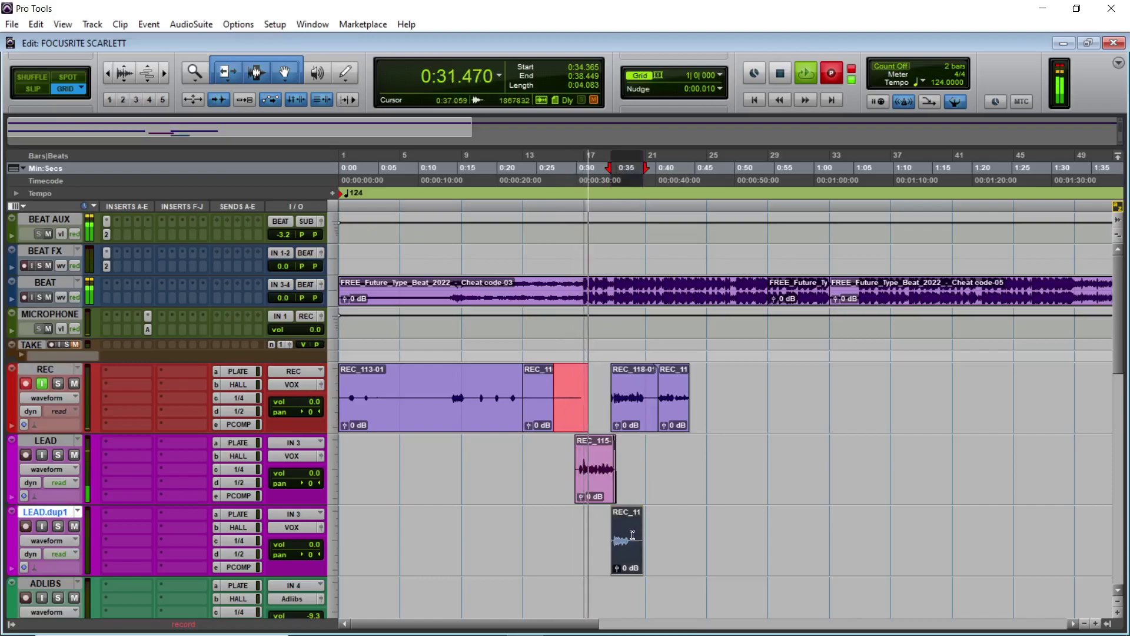
pyautogui.click(643, 527)
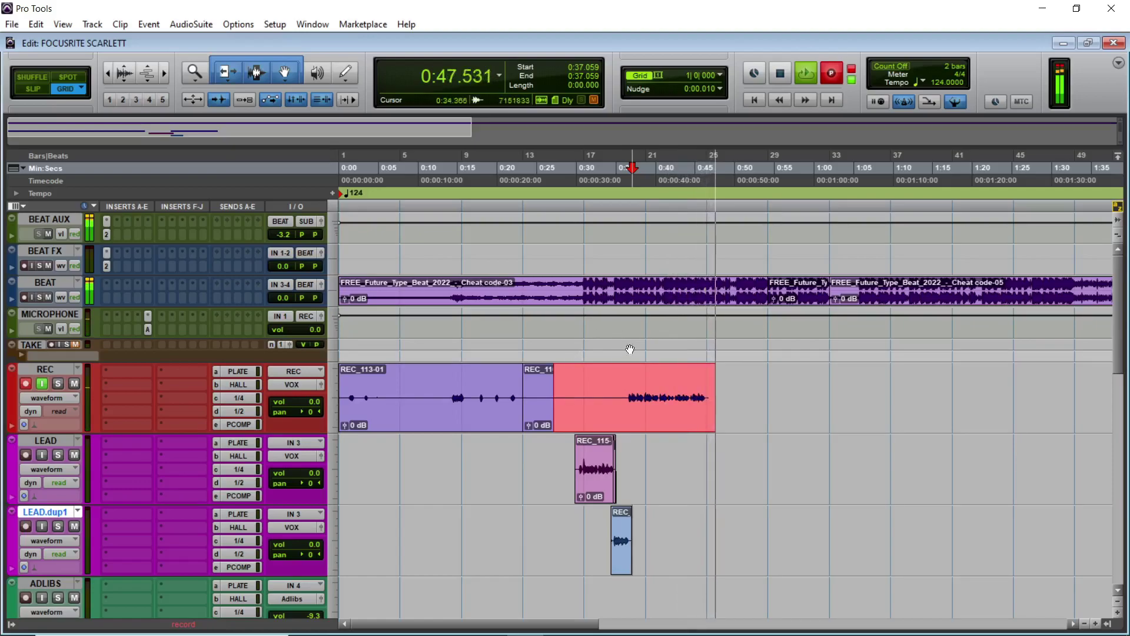
# Step: Record another take on REC from 0:30.967 and place its phrase on the LEAD track, trimmed to 0:35.944–0:39.195
pyautogui.click(577, 181)
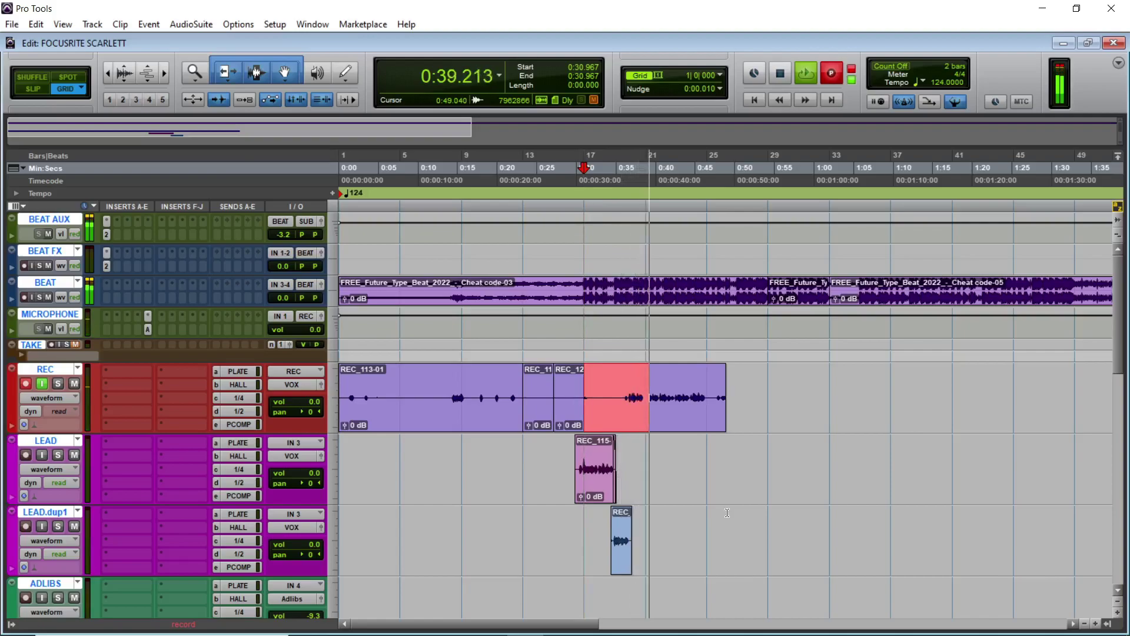
pyautogui.press('space')
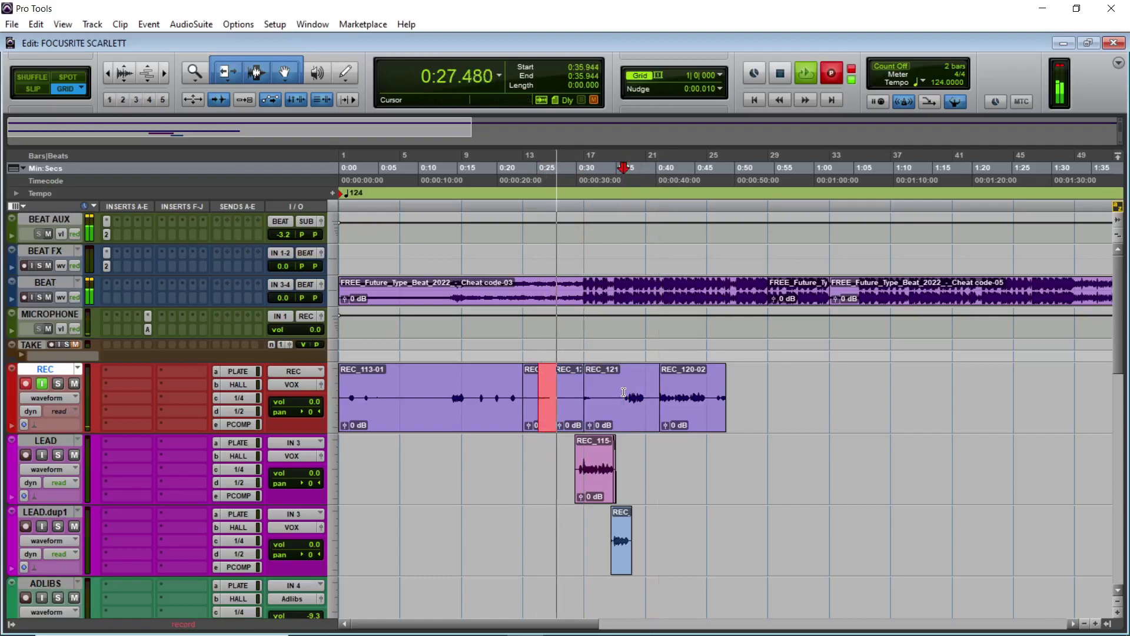
pyautogui.moveTo(625, 407); pyautogui.dragTo(641, 489)
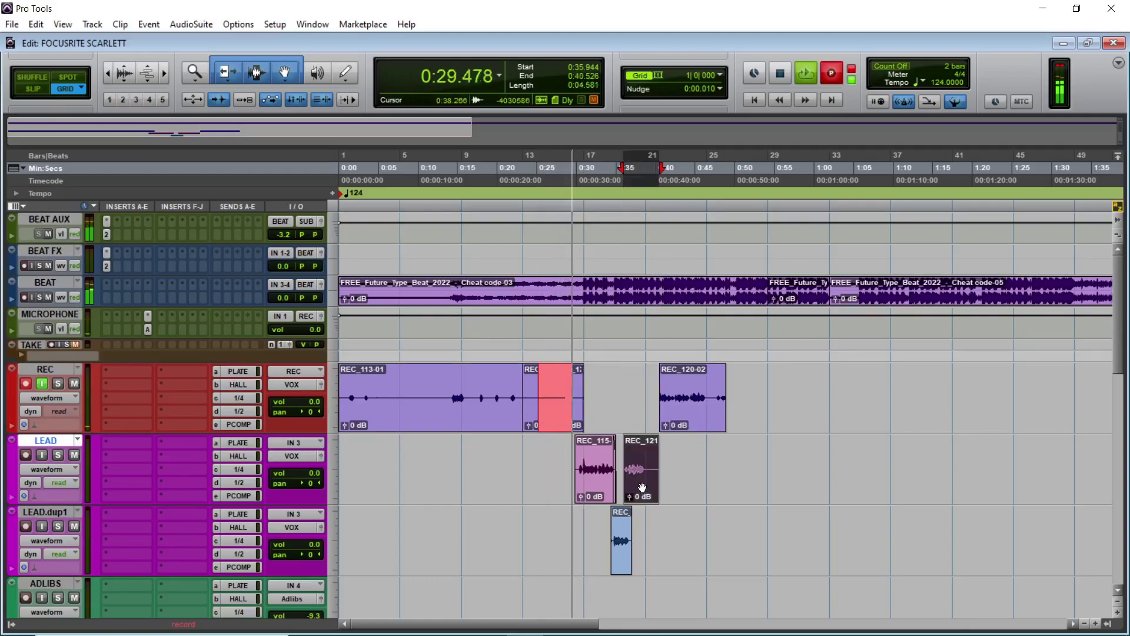
pyautogui.click(649, 465)
pyautogui.press('s')
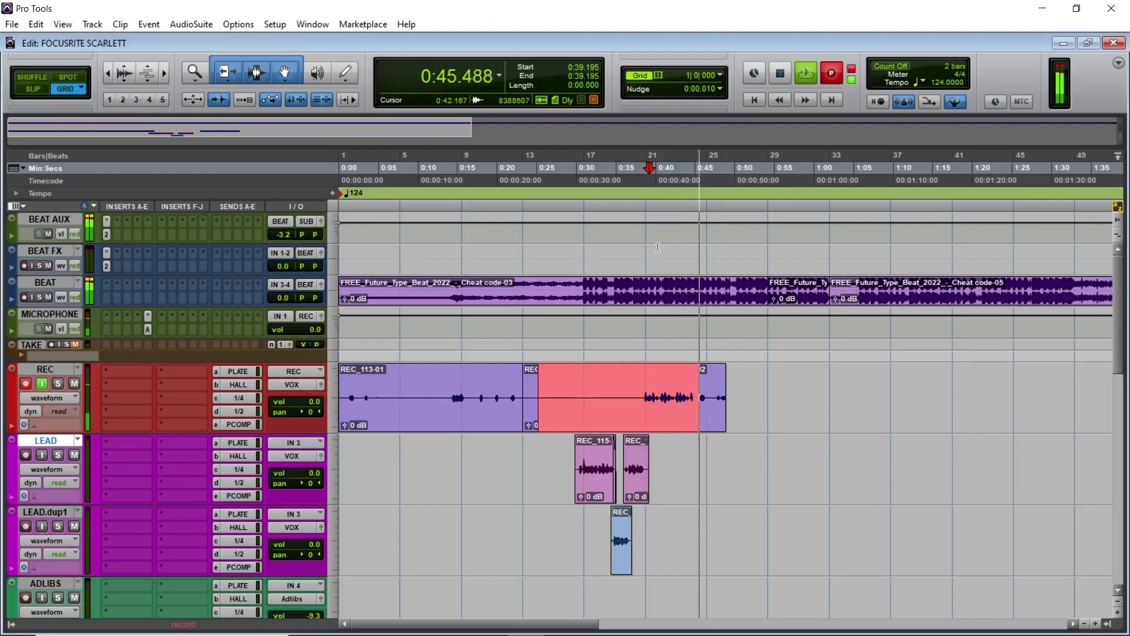
# Step: Record on the REC track from 0:30.967 and trim the start of the second LEAD clip to 0:36.617
pyautogui.click(584, 185)
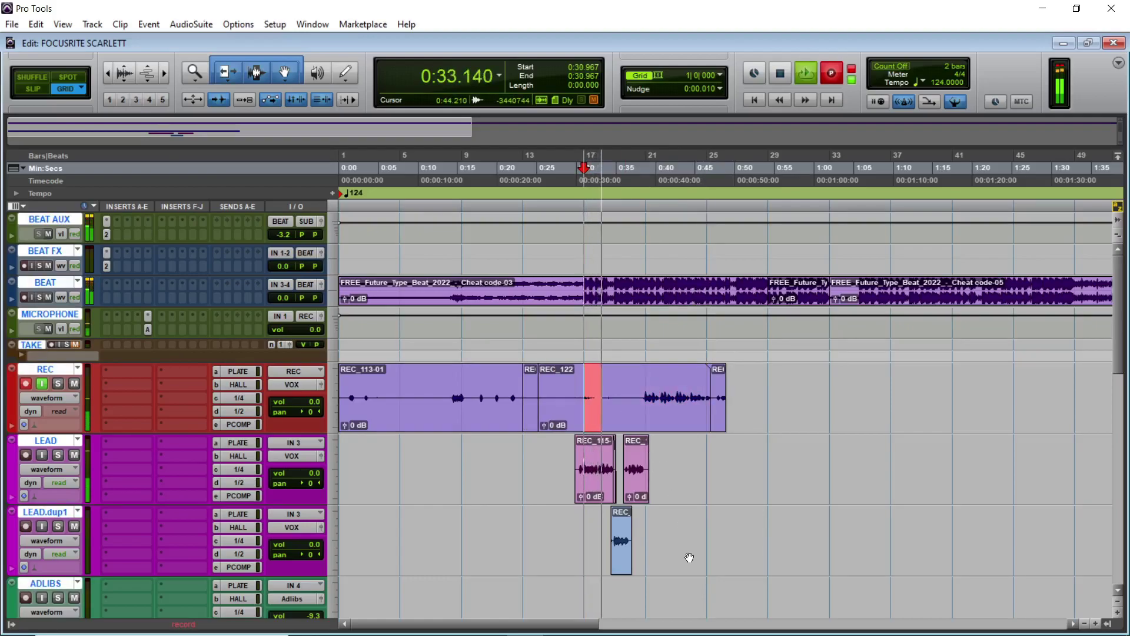
pyautogui.hotkey('ctrl', ']')
pyautogui.hotkey('ctrl', ']')
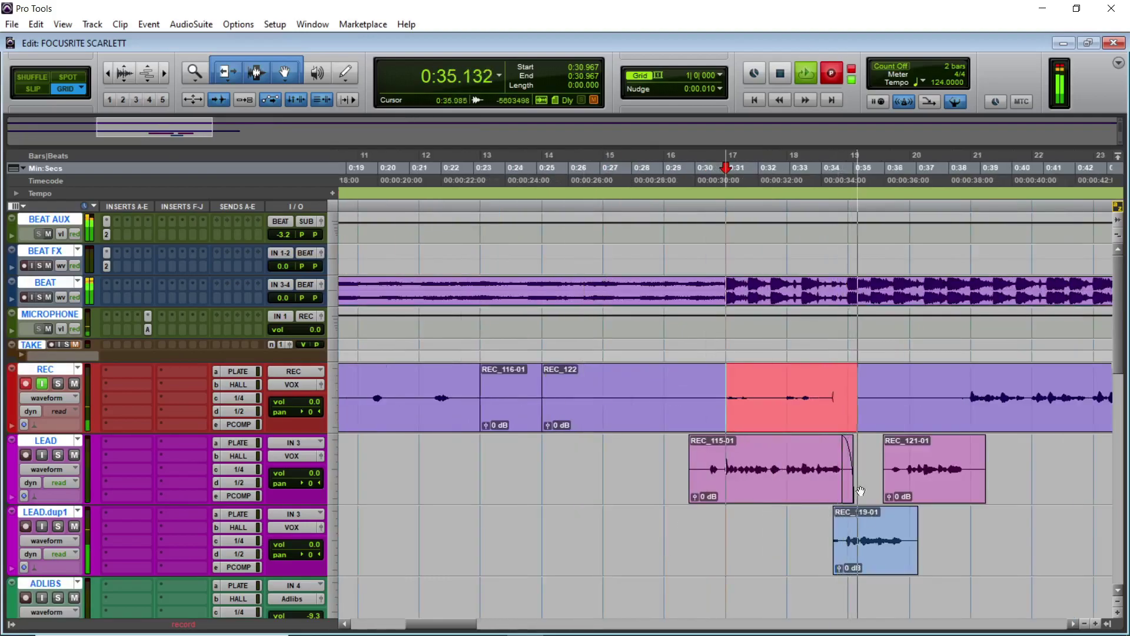
pyautogui.click(905, 470)
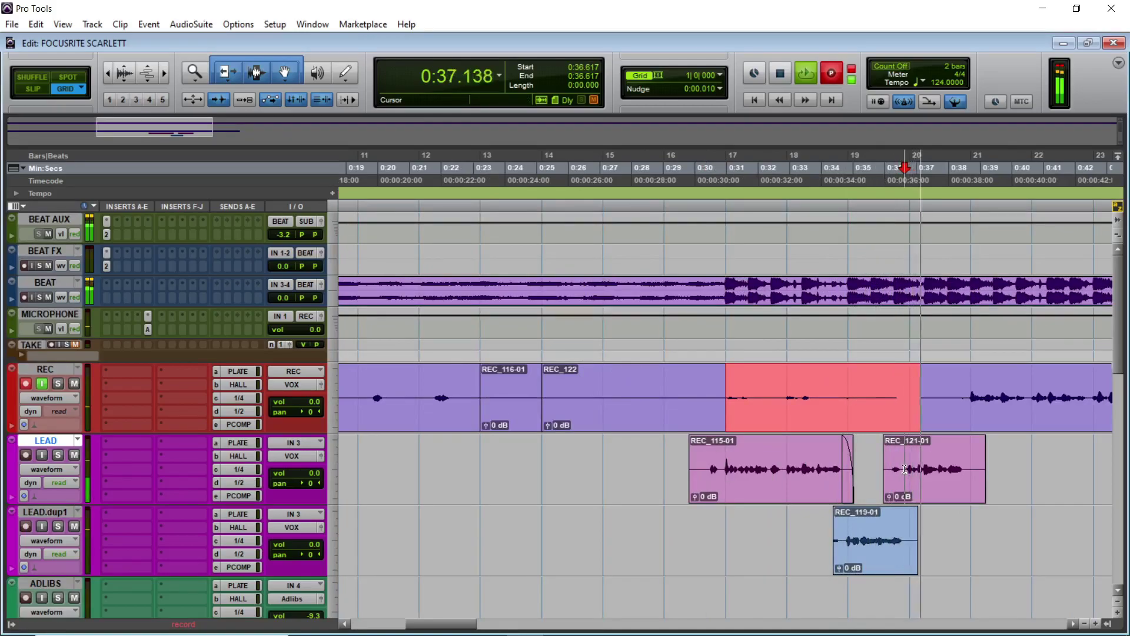
pyautogui.press('a')
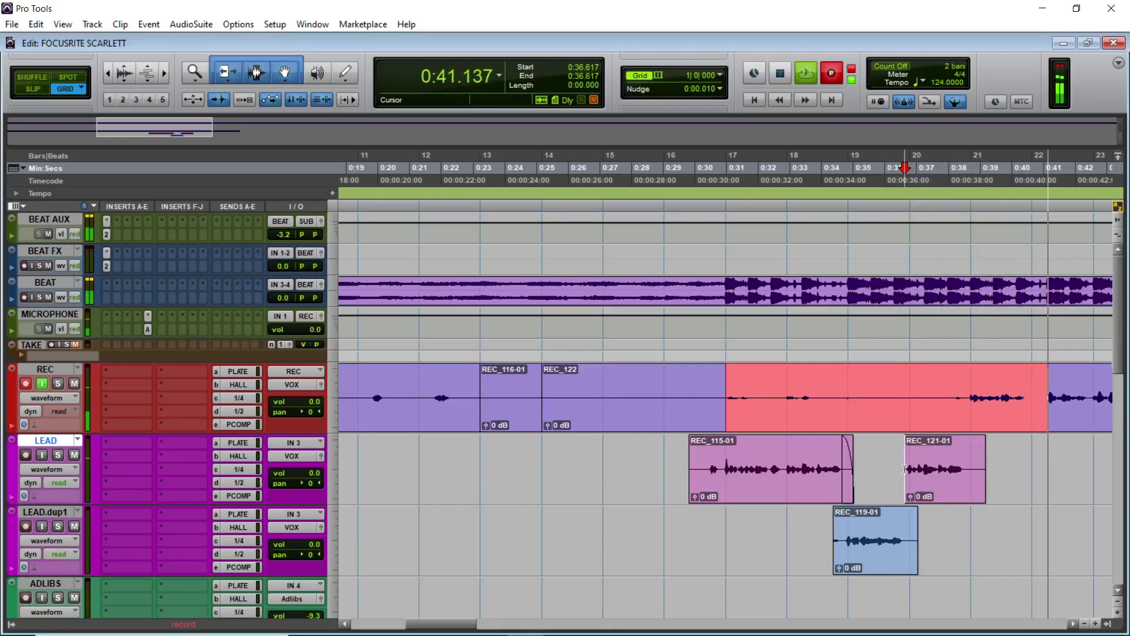
pyautogui.press('r')
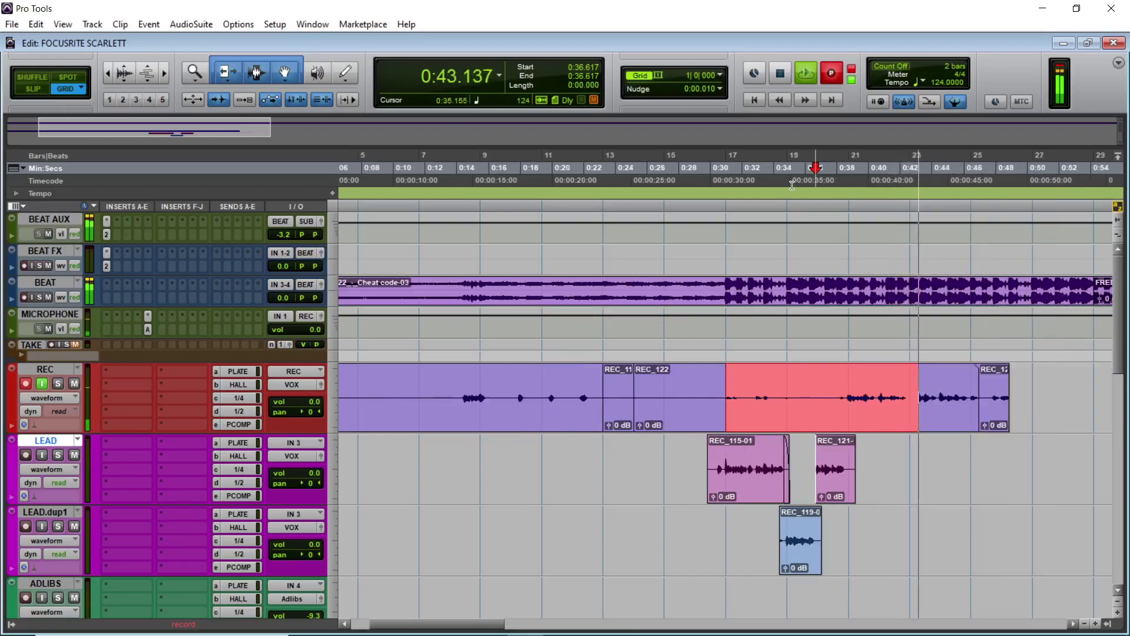
# Step: Record repeated vocal takes on the REC track from 0:34.838 and start another pass from bar 17
pyautogui.click(794, 201)
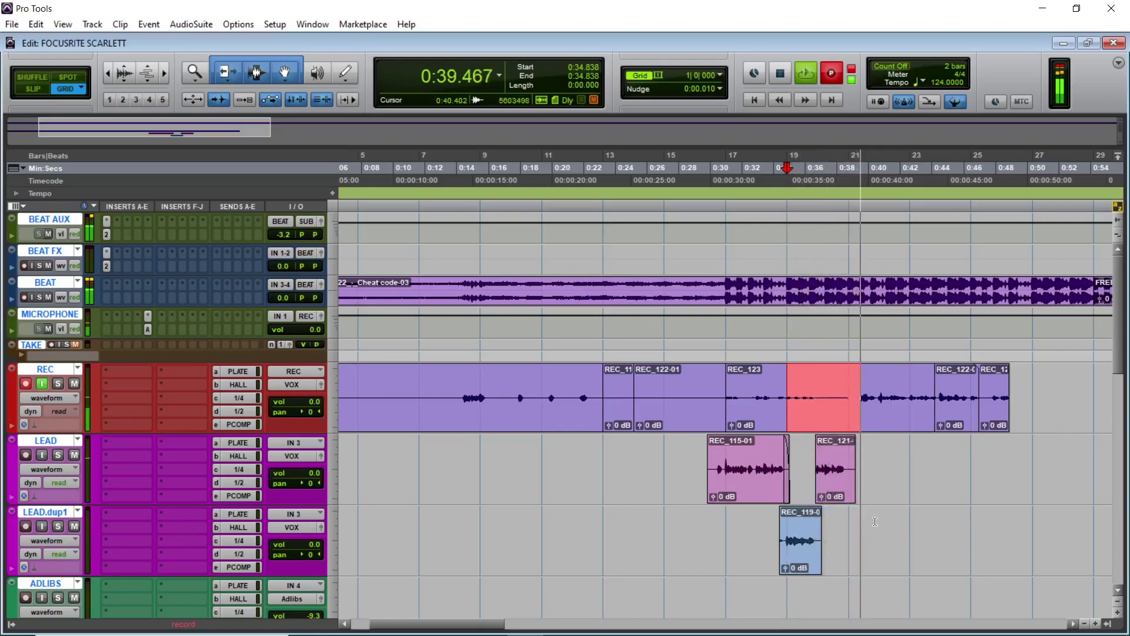
pyautogui.press('space')
pyautogui.hotkey('ctrl', 'space')
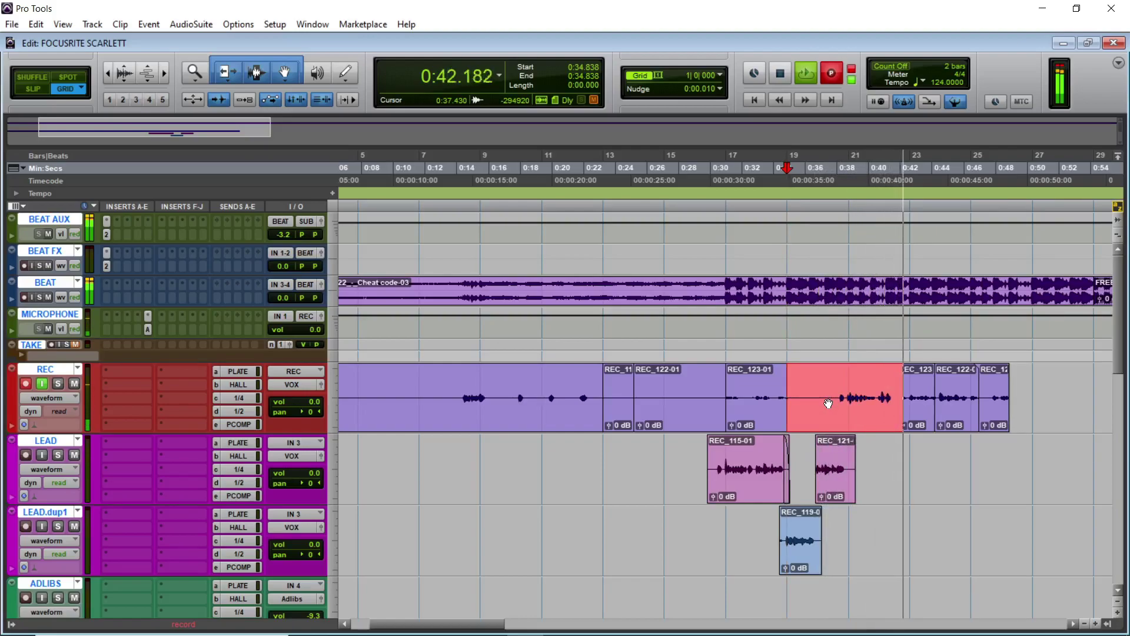
pyautogui.press('space')
pyautogui.click(732, 188)
pyautogui.hotkey('ctrl', 'space')
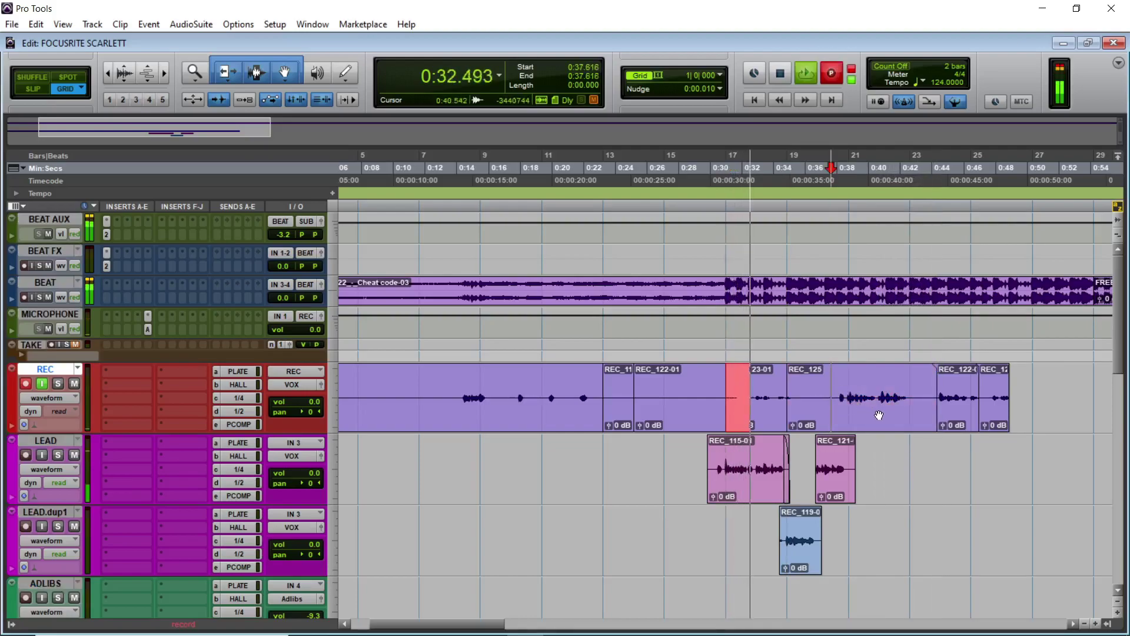
# Step: Move the latest REC phrase to the LEAD.dup1 track and trim it to 0:38.359–0:42.771
pyautogui.moveTo(884, 406); pyautogui.dragTo(880, 531)
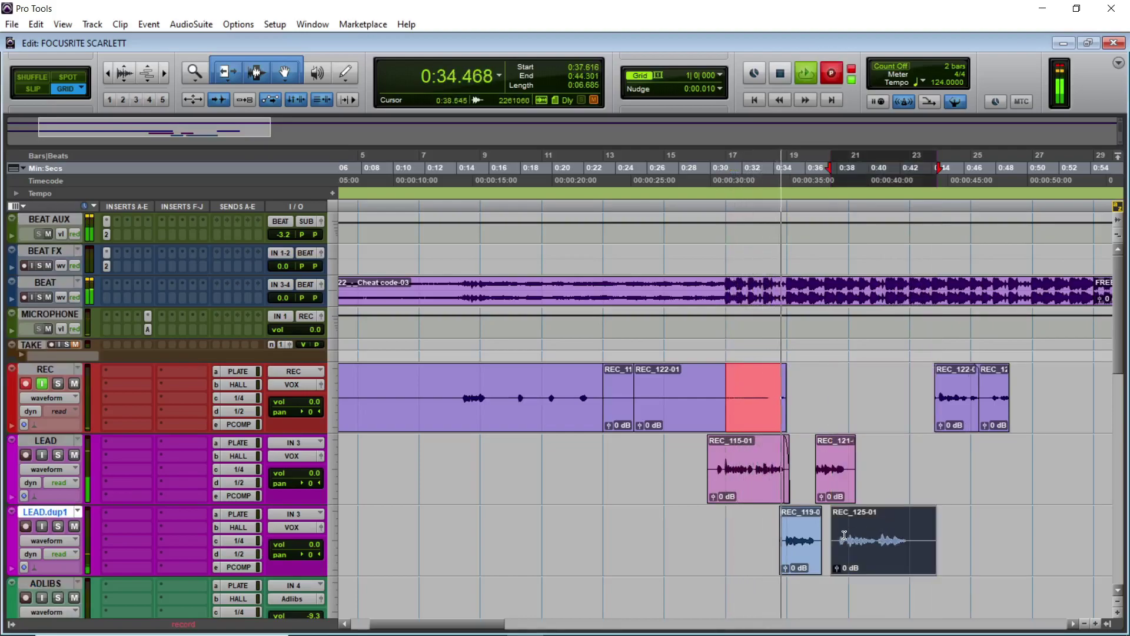
pyautogui.click(855, 532)
pyautogui.press('a')
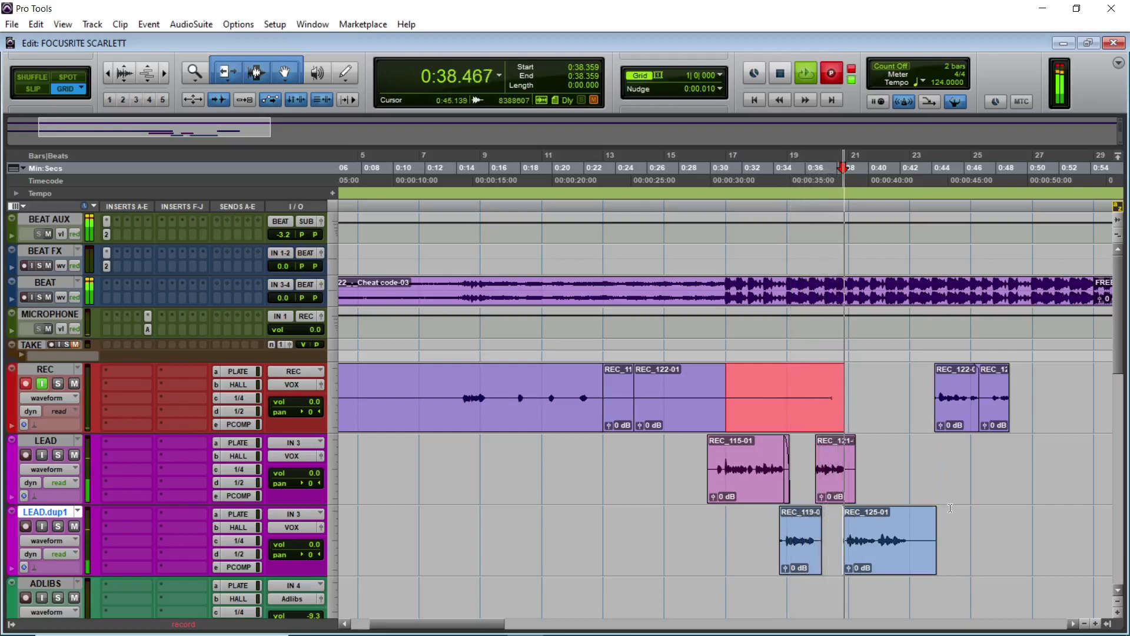
pyautogui.click(912, 529)
pyautogui.press('s')
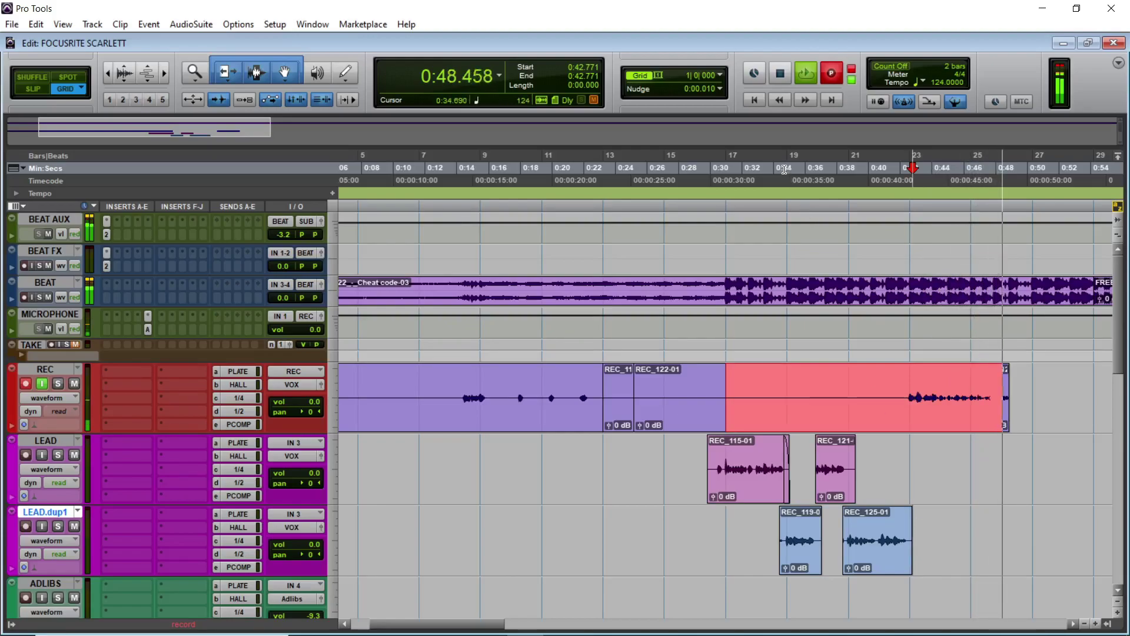
# Step: Record a new pass from 0:34.838 and add a fade-out from 0:42.306 to the end of the second LEAD.dup1 clip
pyautogui.press('space')
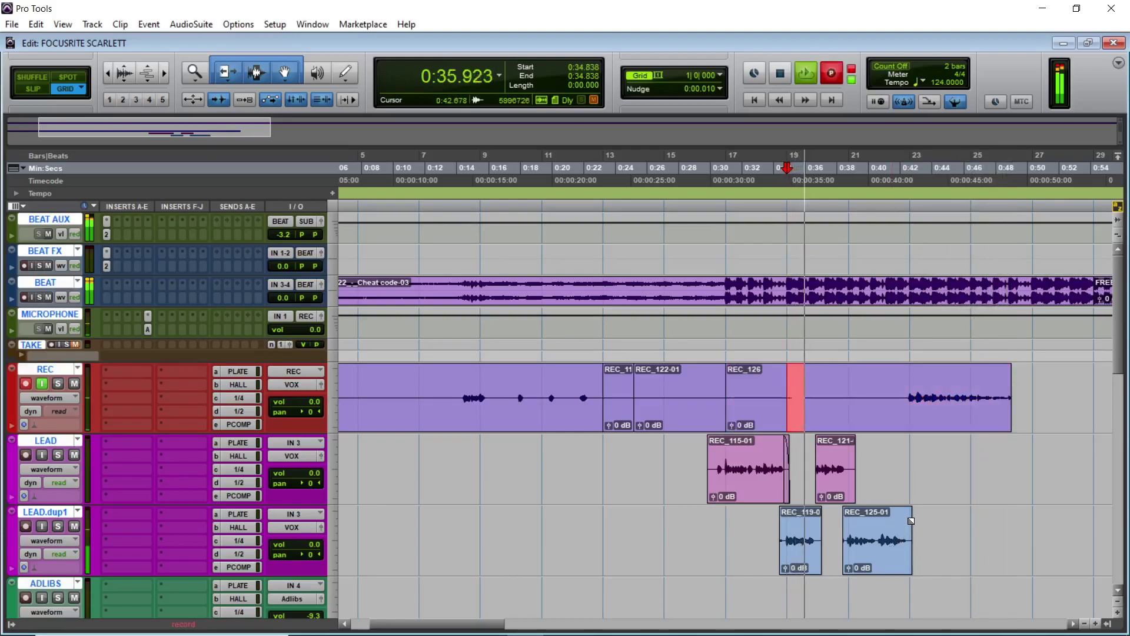
pyautogui.moveTo(911, 516); pyautogui.dragTo(905, 521)
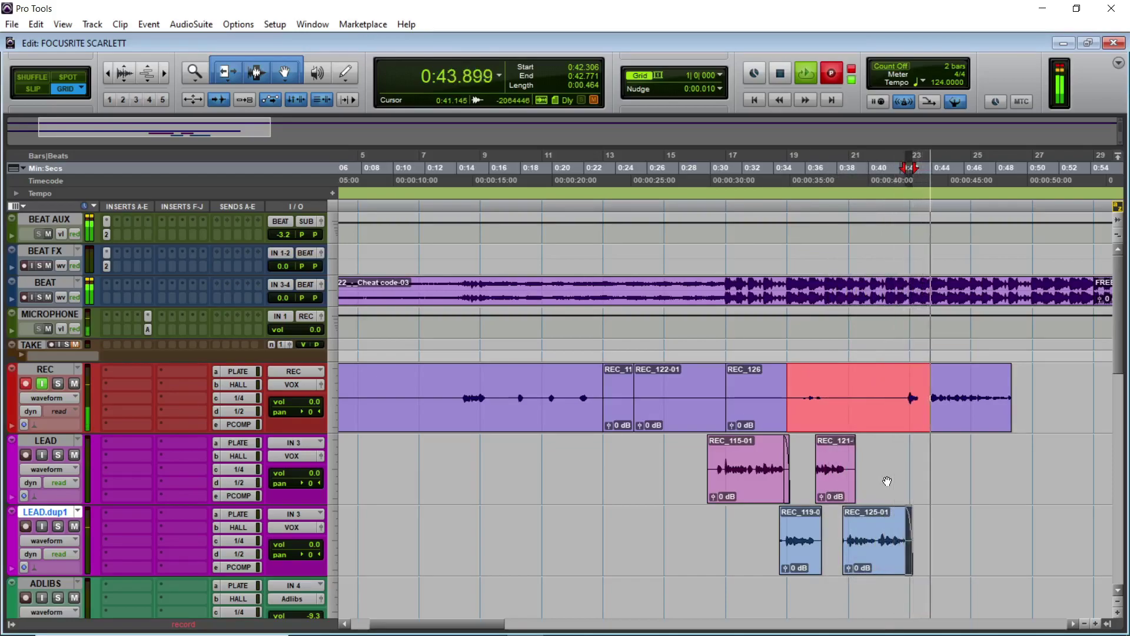
# Step: Record repeated vocal takes on the REC track from 0:34.838 and 0:36.774, then start another pass from 0:34.838
pyautogui.click(795, 179)
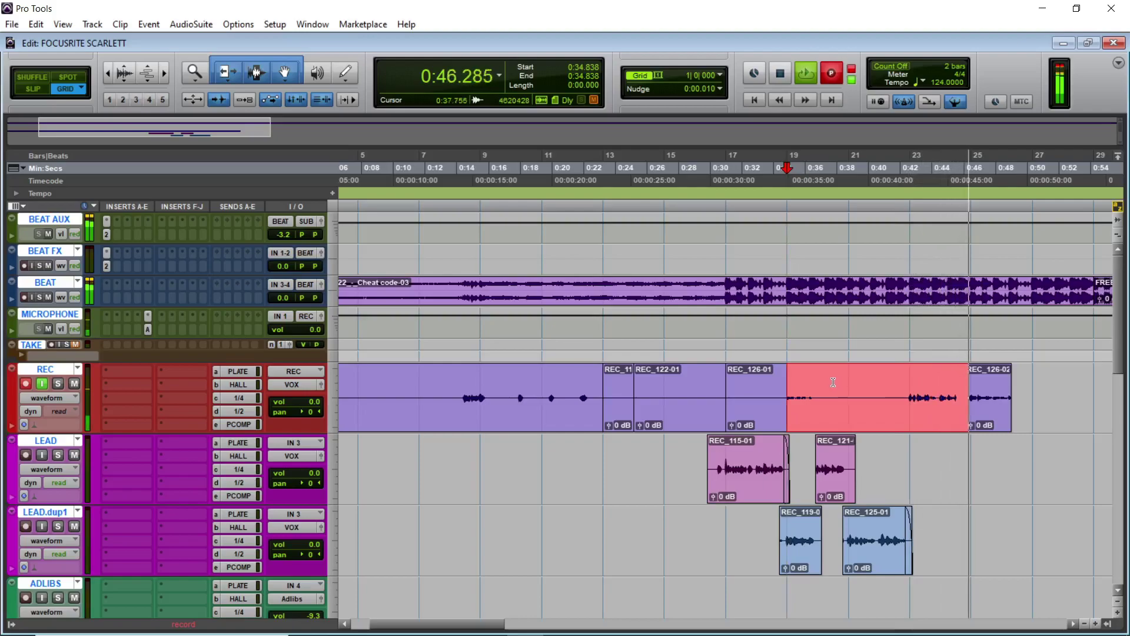
pyautogui.press('space')
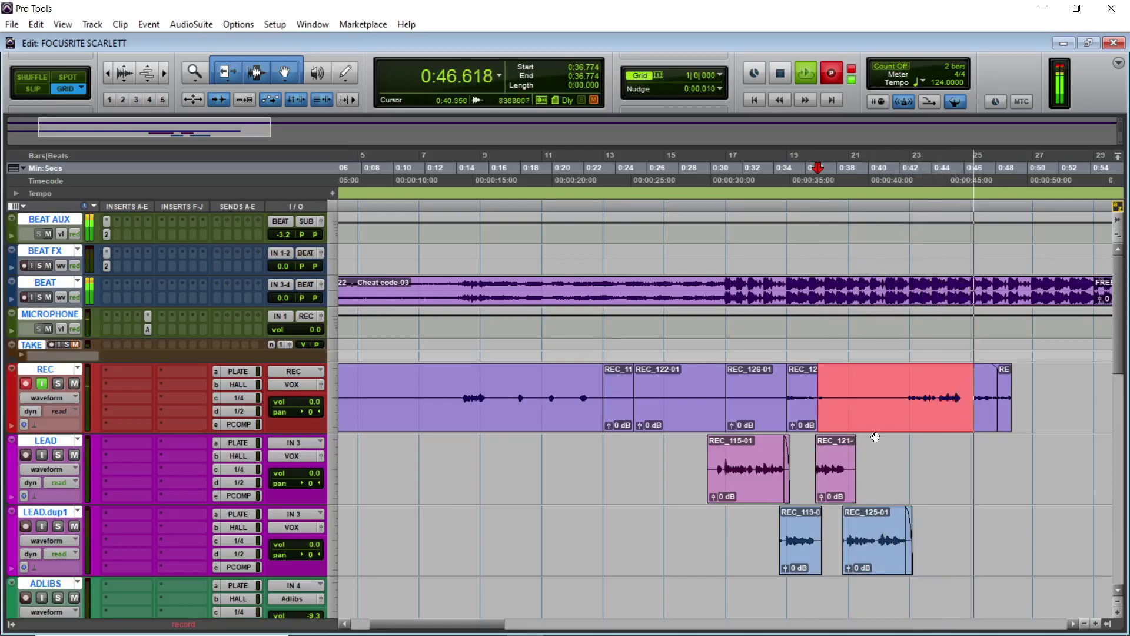
pyautogui.press('space')
pyautogui.hotkey('ctrl', 'space')
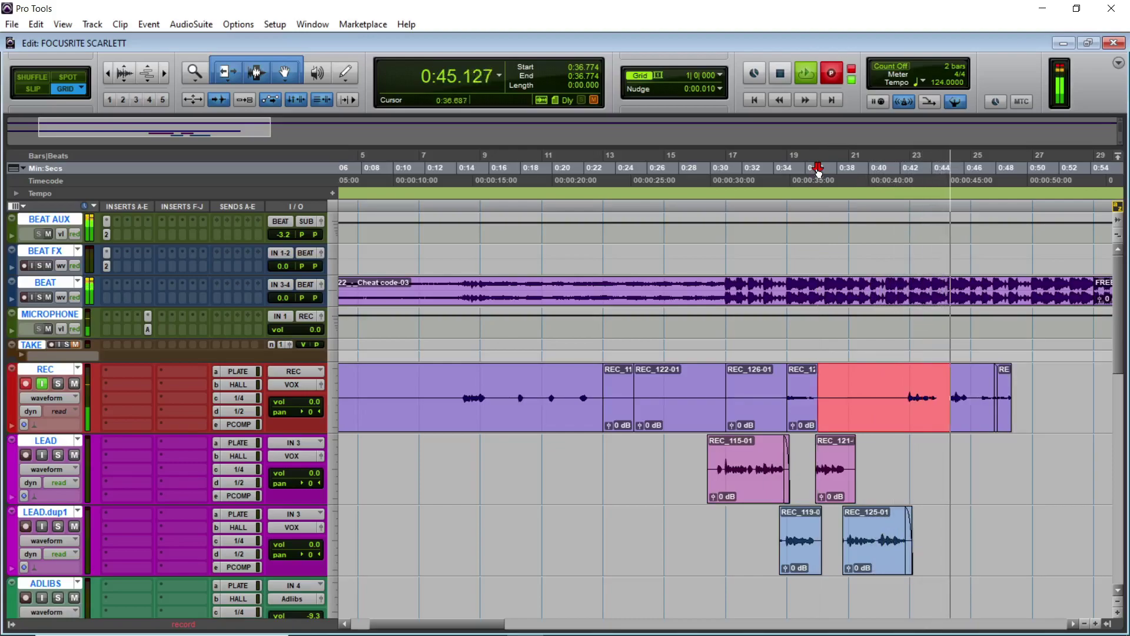
pyautogui.press('space')
pyautogui.hotkey('ctrl', 'space')
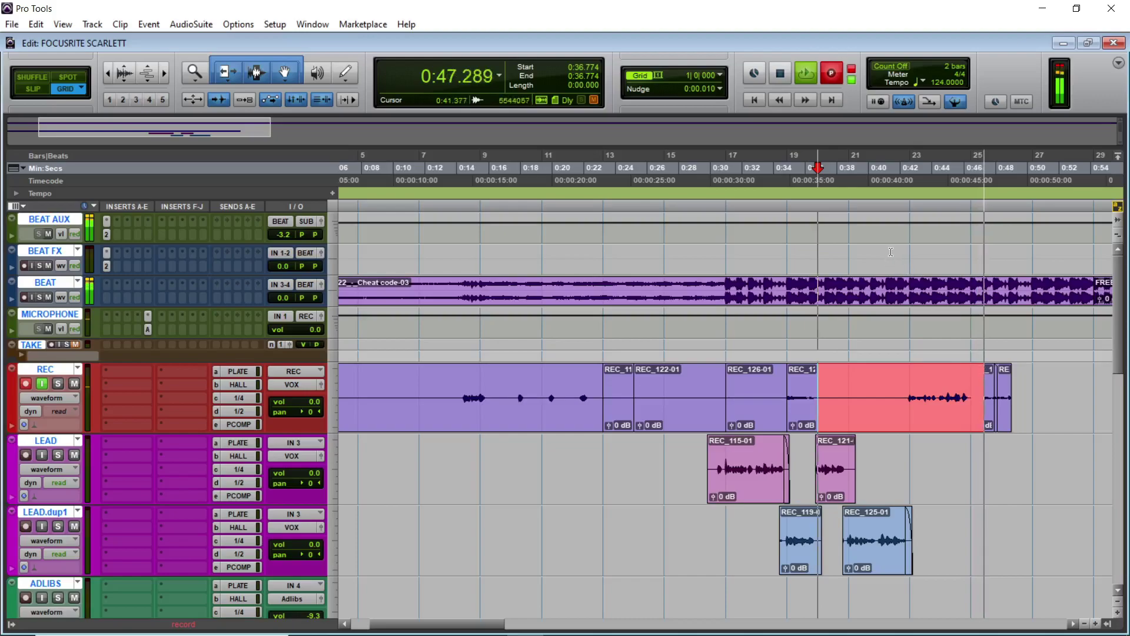
pyautogui.press('space')
pyautogui.hotkey('ctrl', 'space')
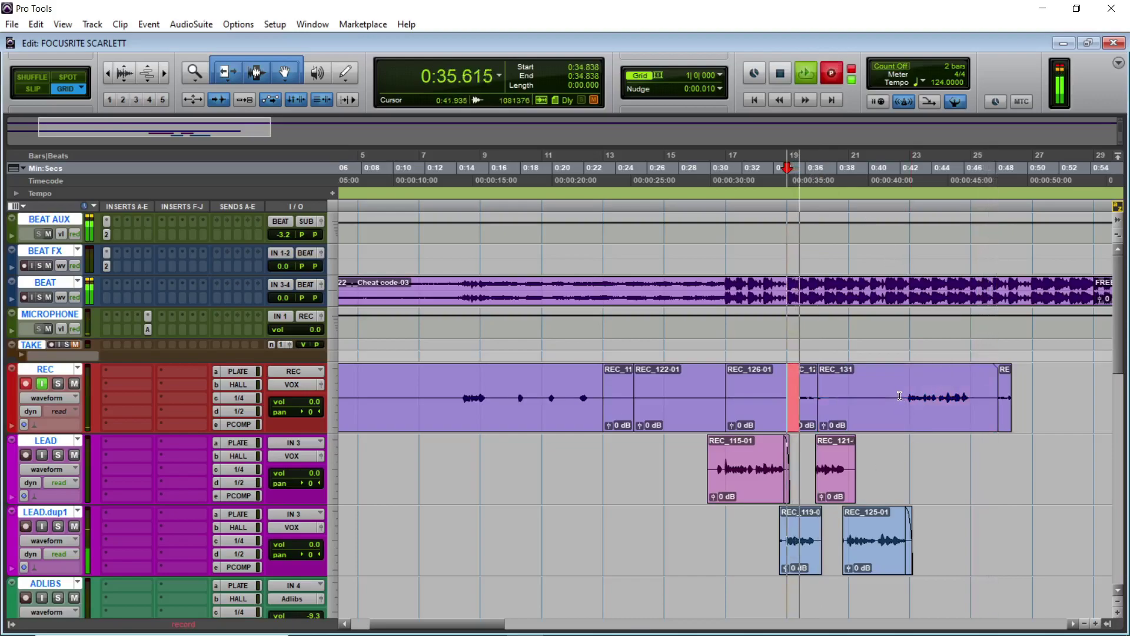
# Step: Move the latest REC phrase to the LEAD track and trim its end to 0:46.718 with a short fade-out
pyautogui.moveTo(979, 419); pyautogui.dragTo(975, 467)
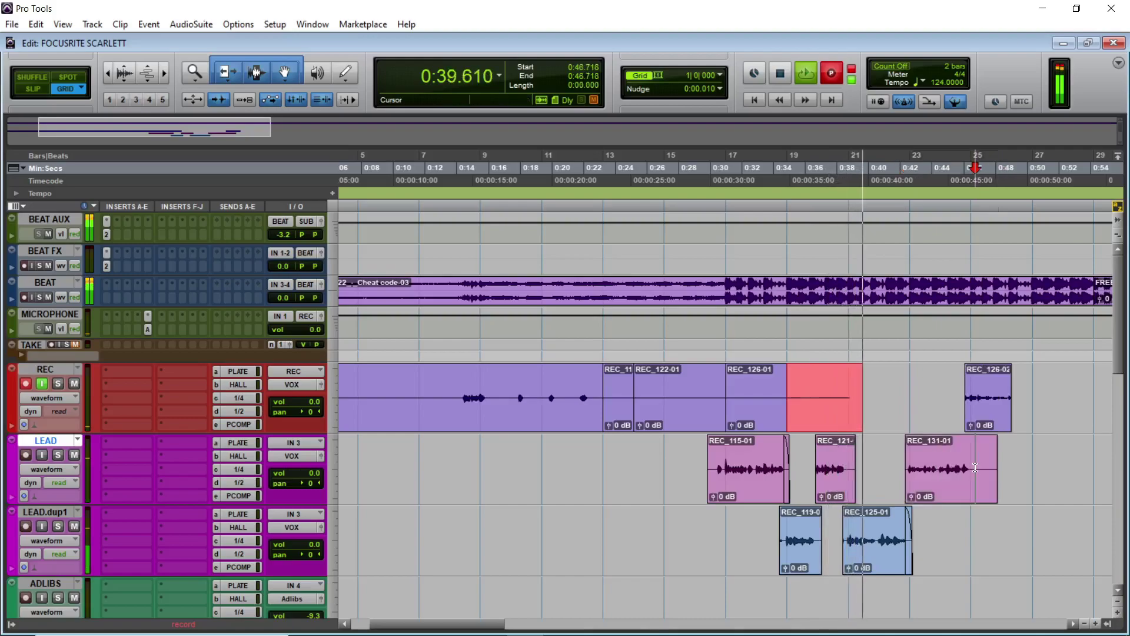
pyautogui.press('s')
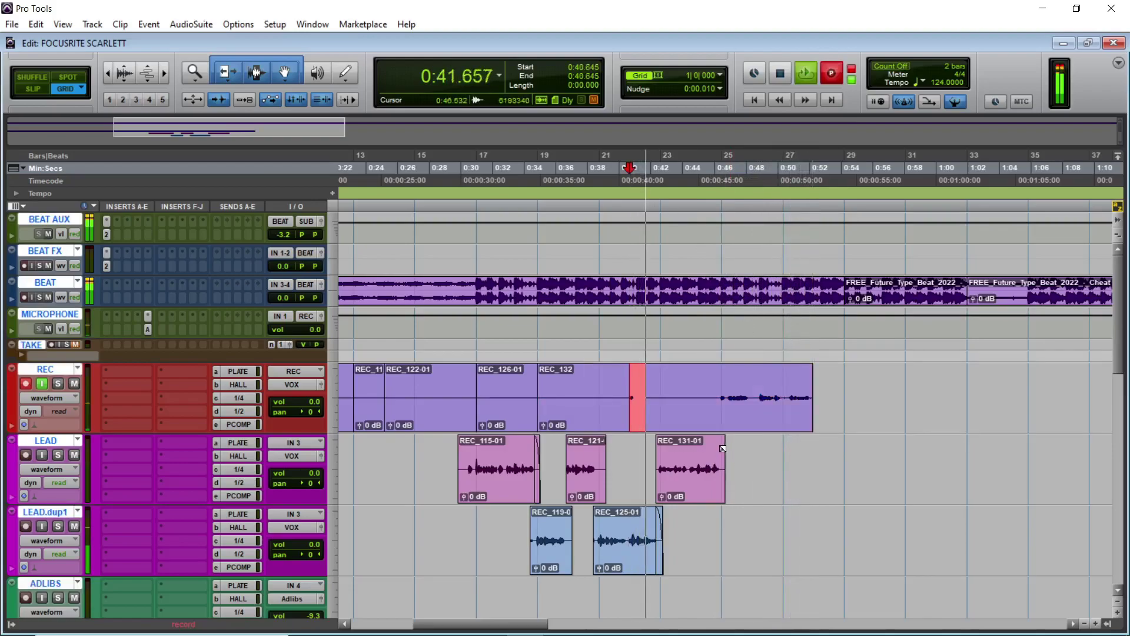
pyautogui.moveTo(725, 450); pyautogui.dragTo(719, 450)
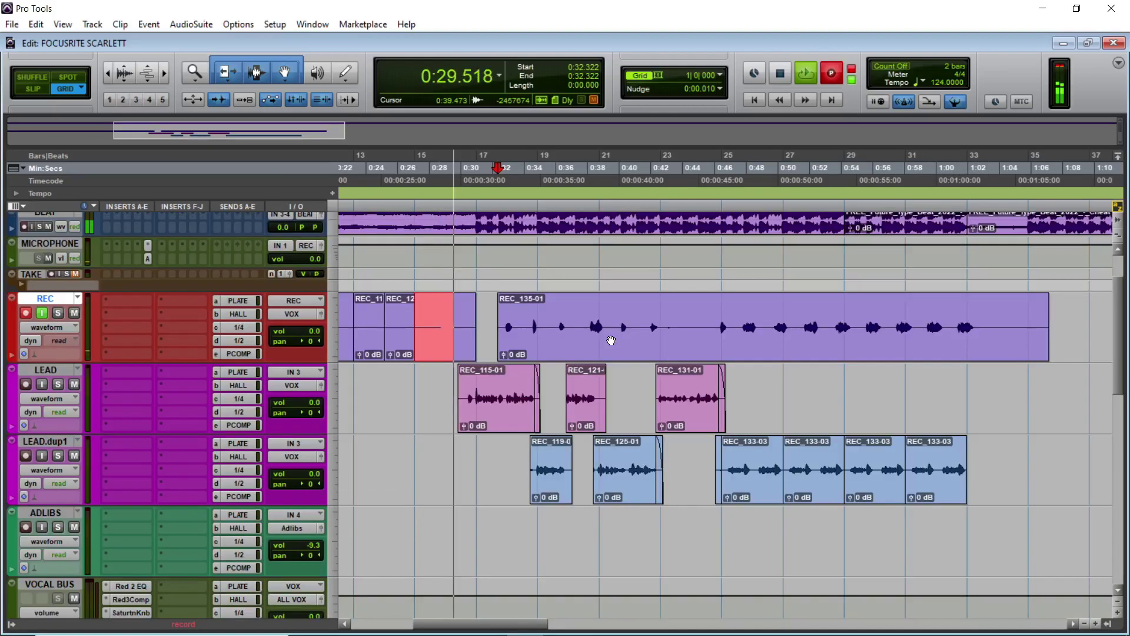
# Step: Move the long REC take starting at 0:32.322 to the ADLIBS track, set that track's volume to -13.9, and stop the transport
pyautogui.click(611, 340)
pyautogui.moveTo(608, 492); pyautogui.dragTo(601, 538)
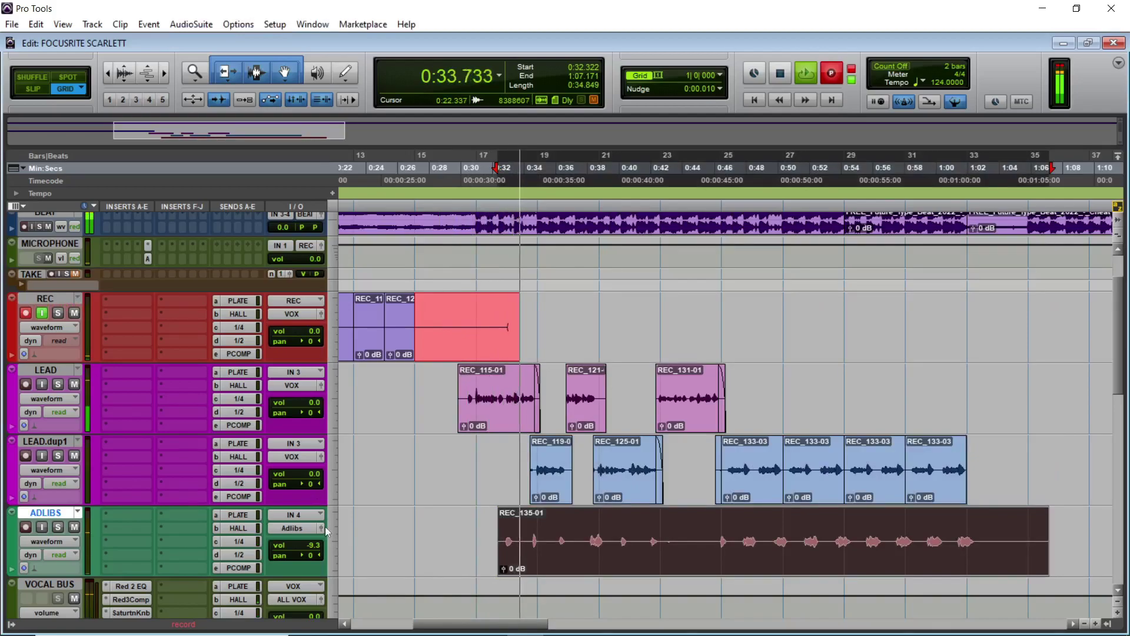
pyautogui.moveTo(320, 542); pyautogui.dragTo(316, 550)
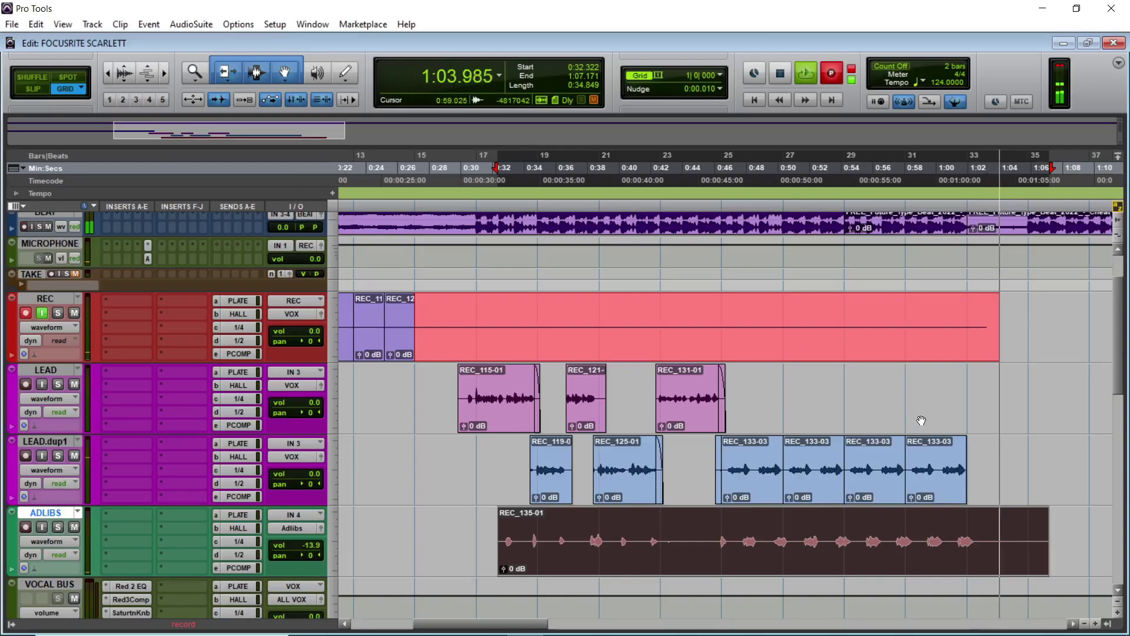
pyautogui.press('space')
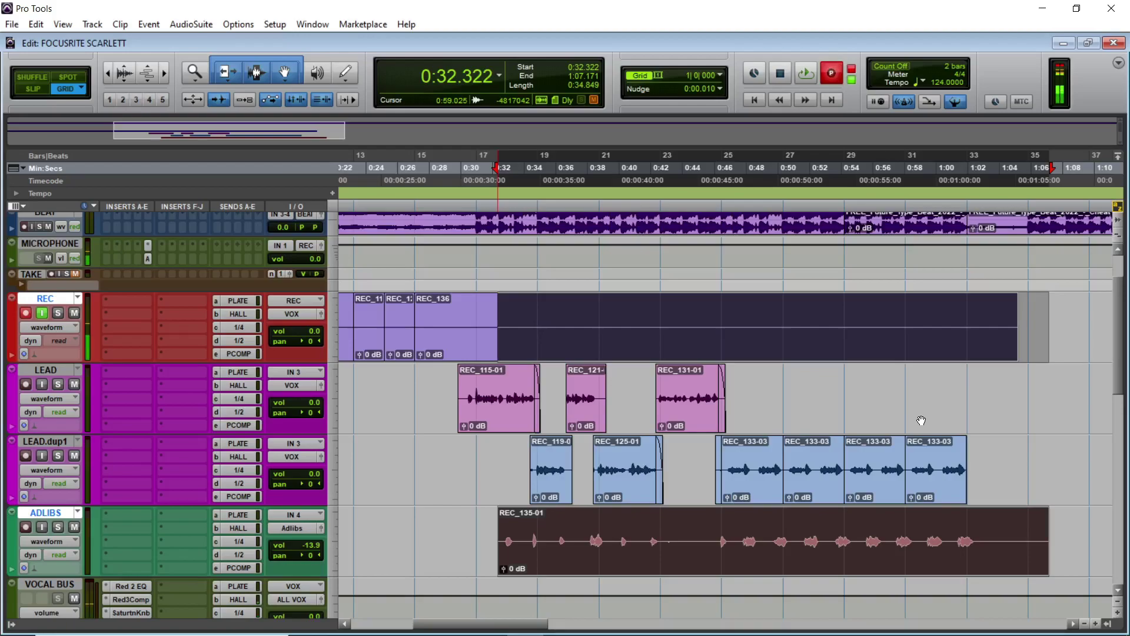
pyautogui.moveTo(562, 633)
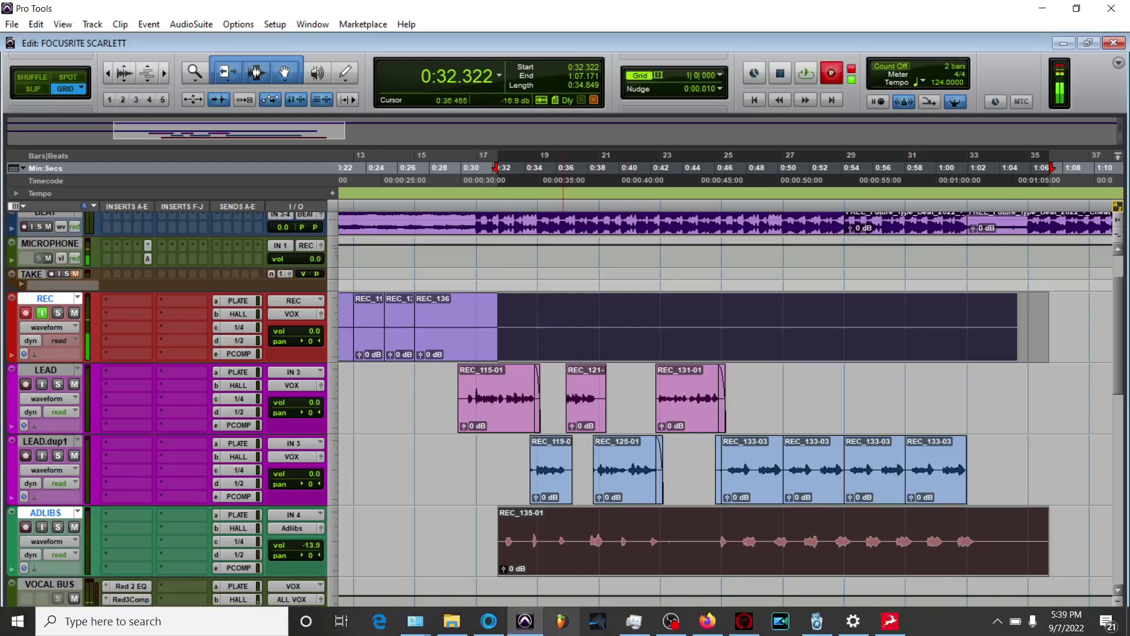
pyautogui.click(677, 615)
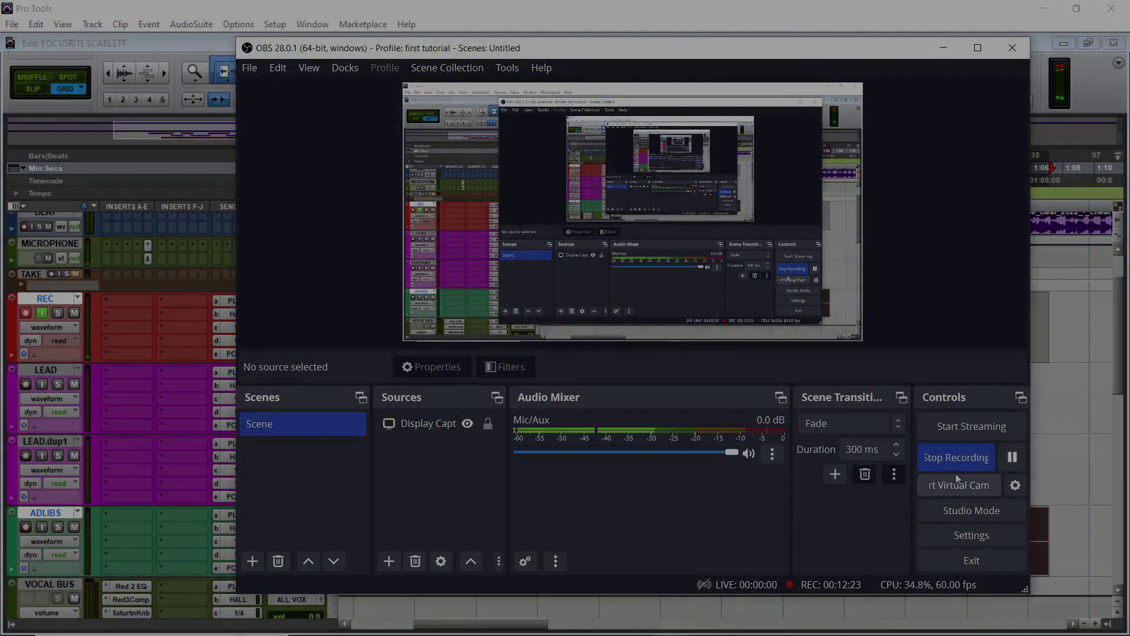